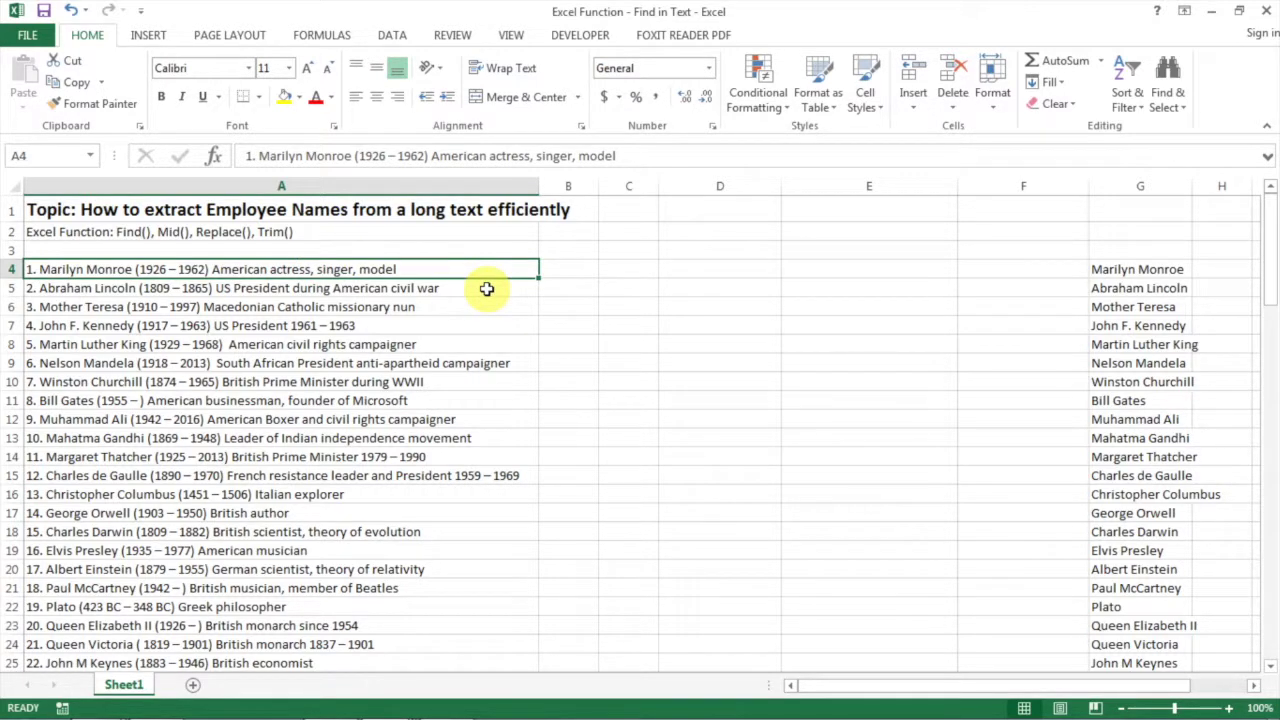
# Step: Inspect the long text in A4, where the person's name sits, and compare it with the clean name in G4
pyautogui.moveTo(257, 265); pyautogui.dragTo(257, 485)
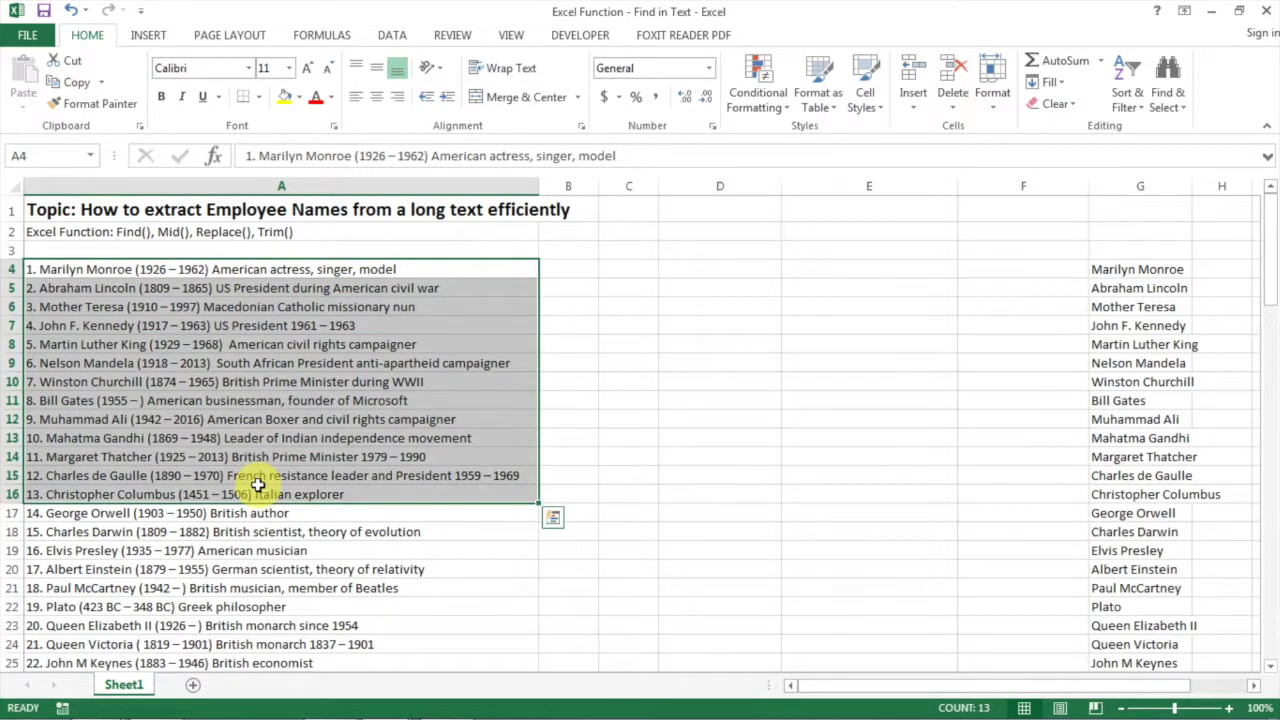
pyautogui.click(145, 272)
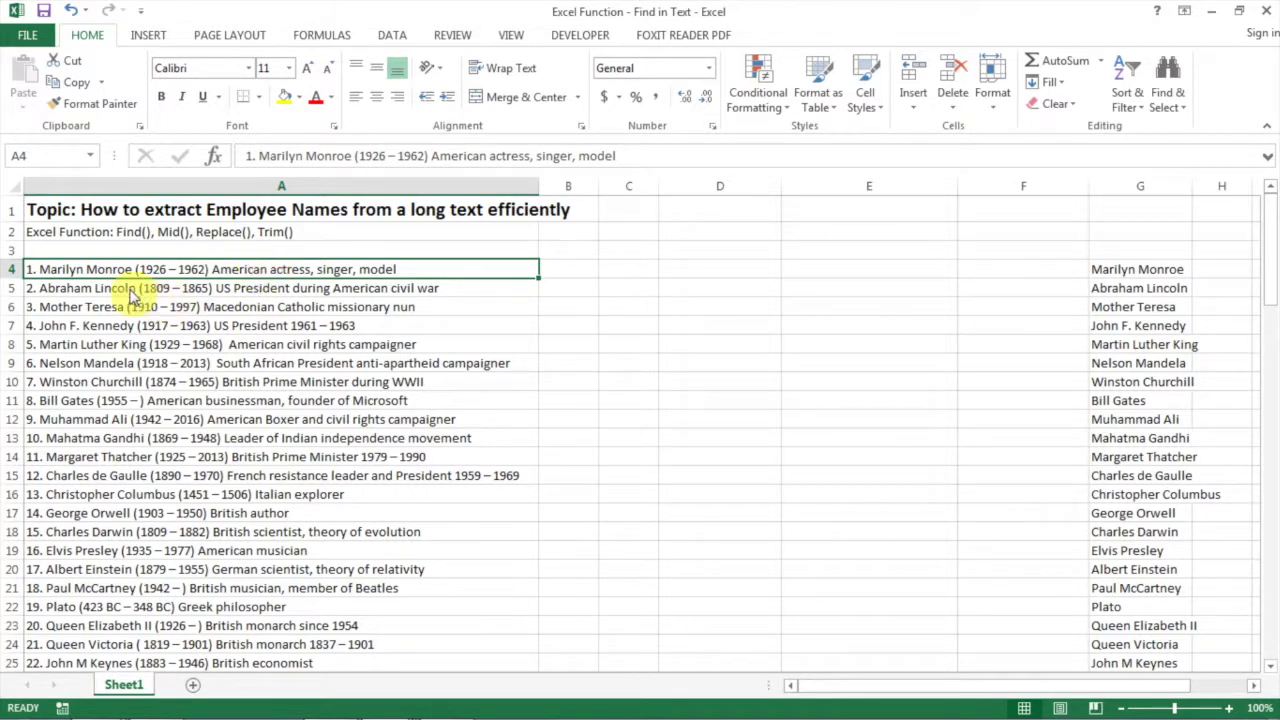
pyautogui.doubleClick(40, 269)
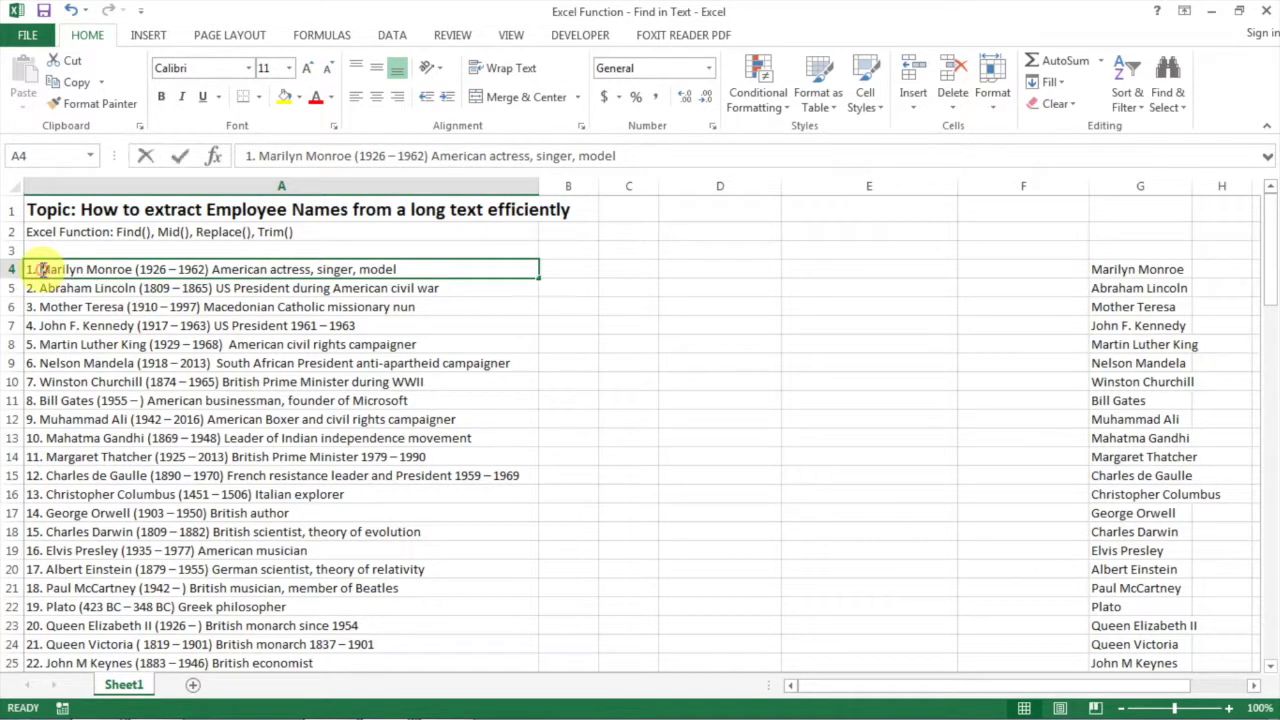
pyautogui.moveTo(40, 269); pyautogui.dragTo(136, 270)
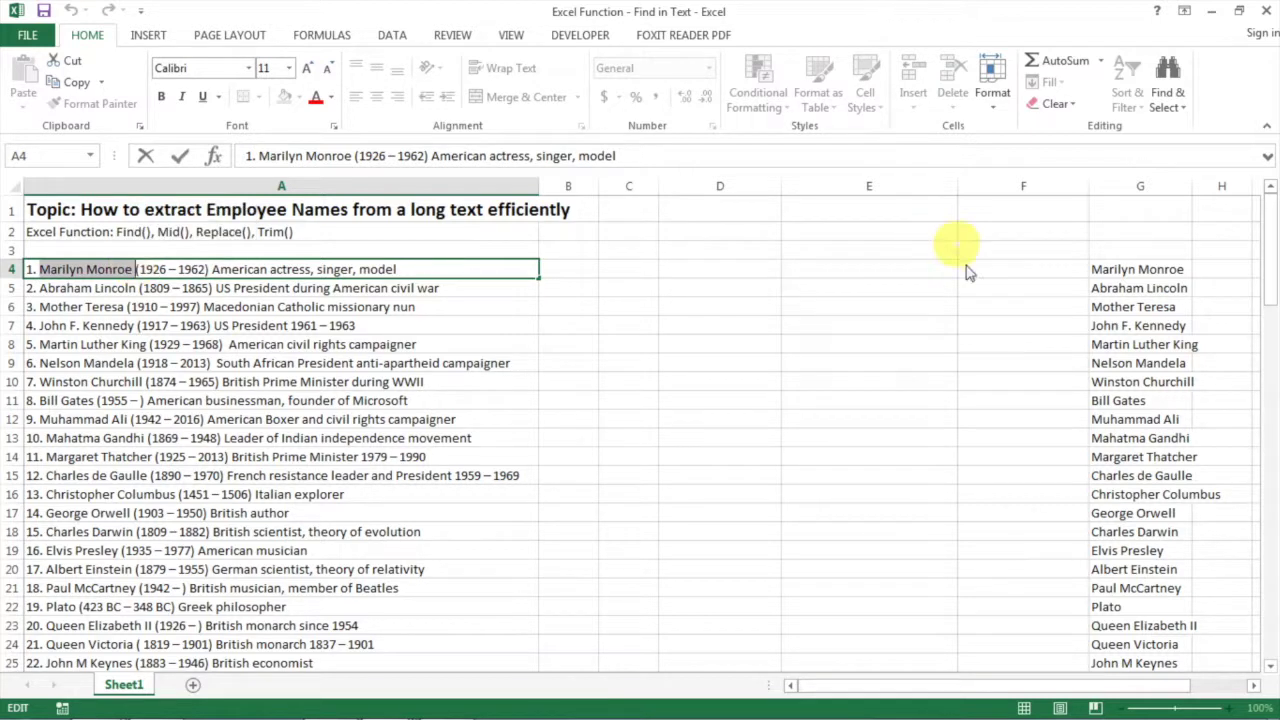
pyautogui.click(1137, 269)
pyautogui.click(243, 272)
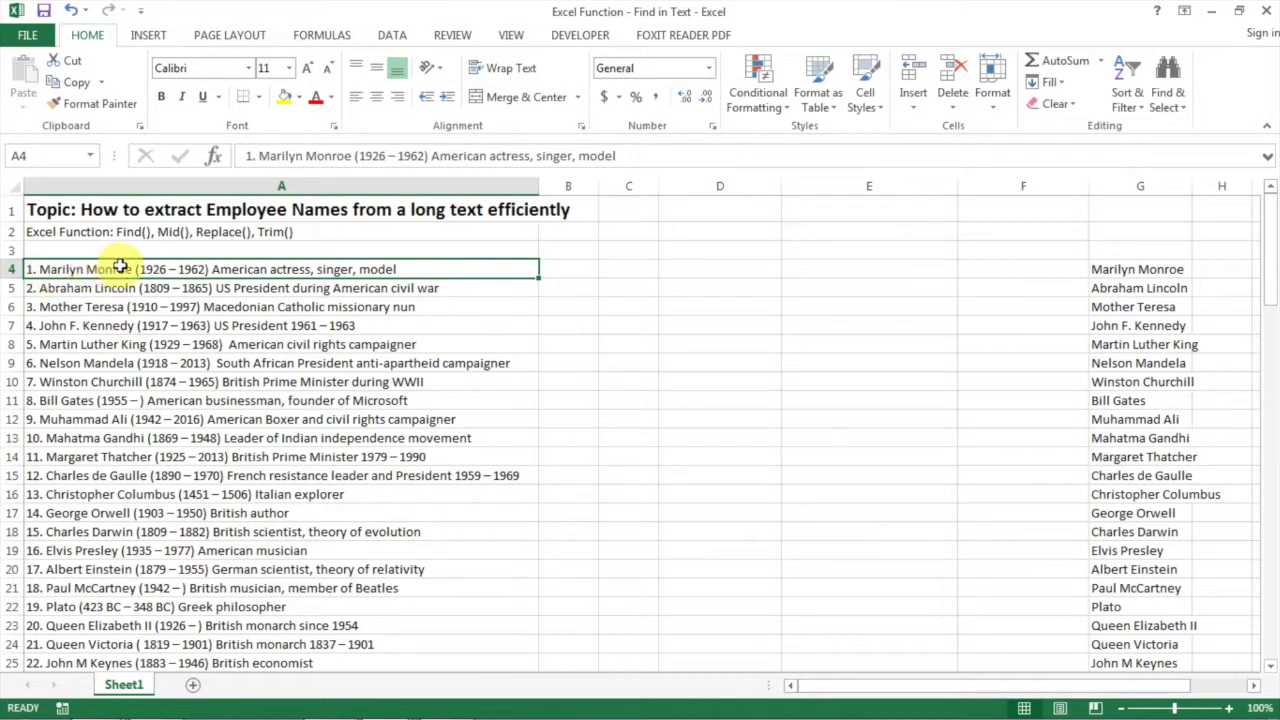
pyautogui.doubleClick(45, 269)
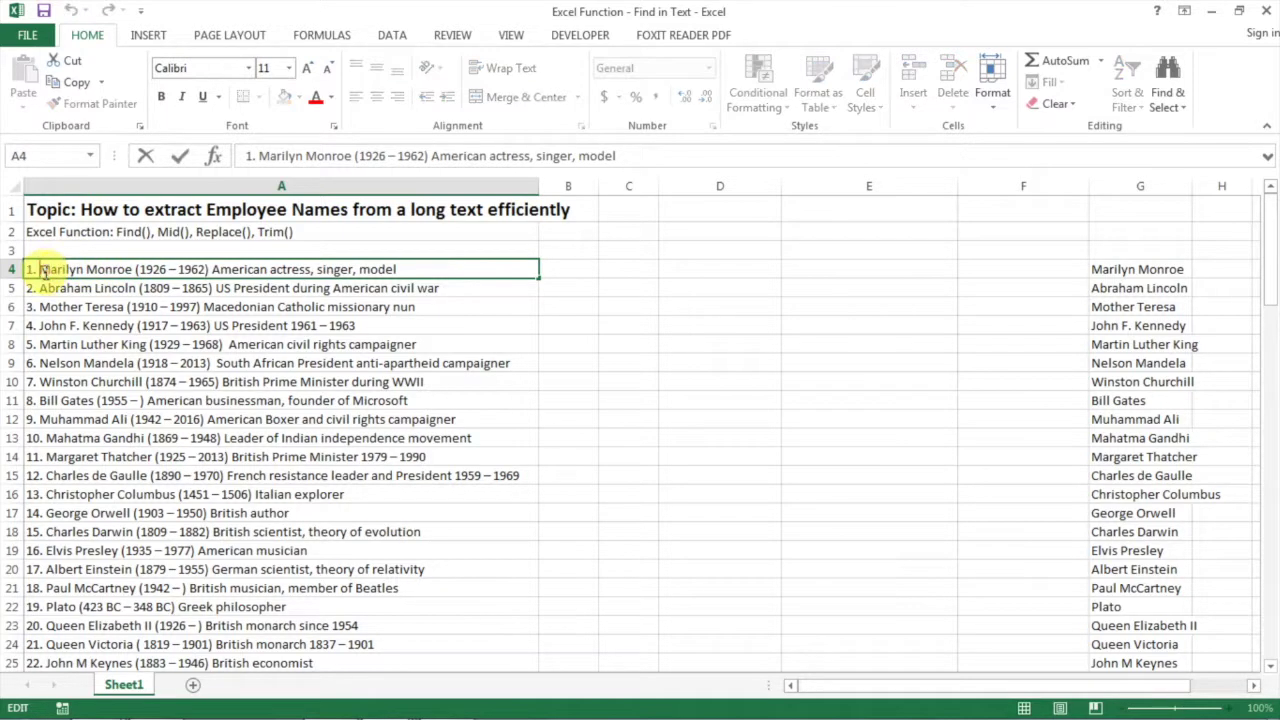
pyautogui.click(135, 269)
# Step: Enter =FIND(".",A4,1) in B4 so it returns 2, the first period's position
pyautogui.click(584, 277)
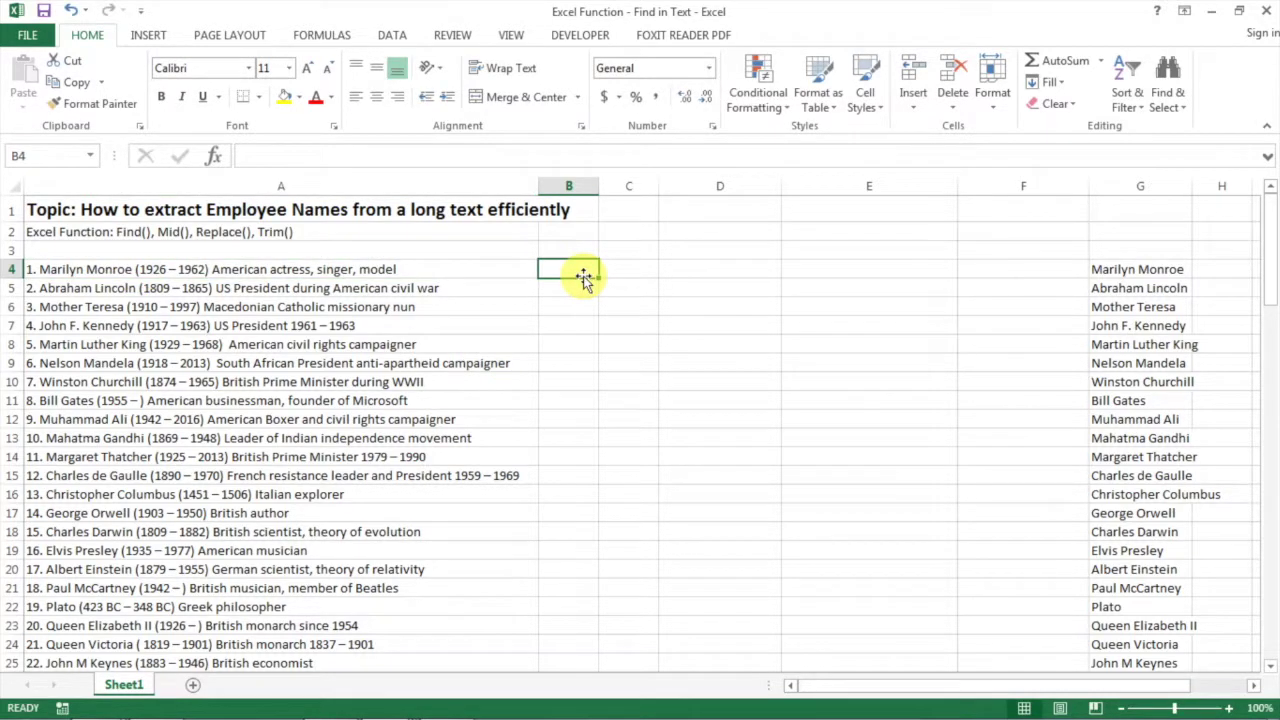
pyautogui.write('=find')
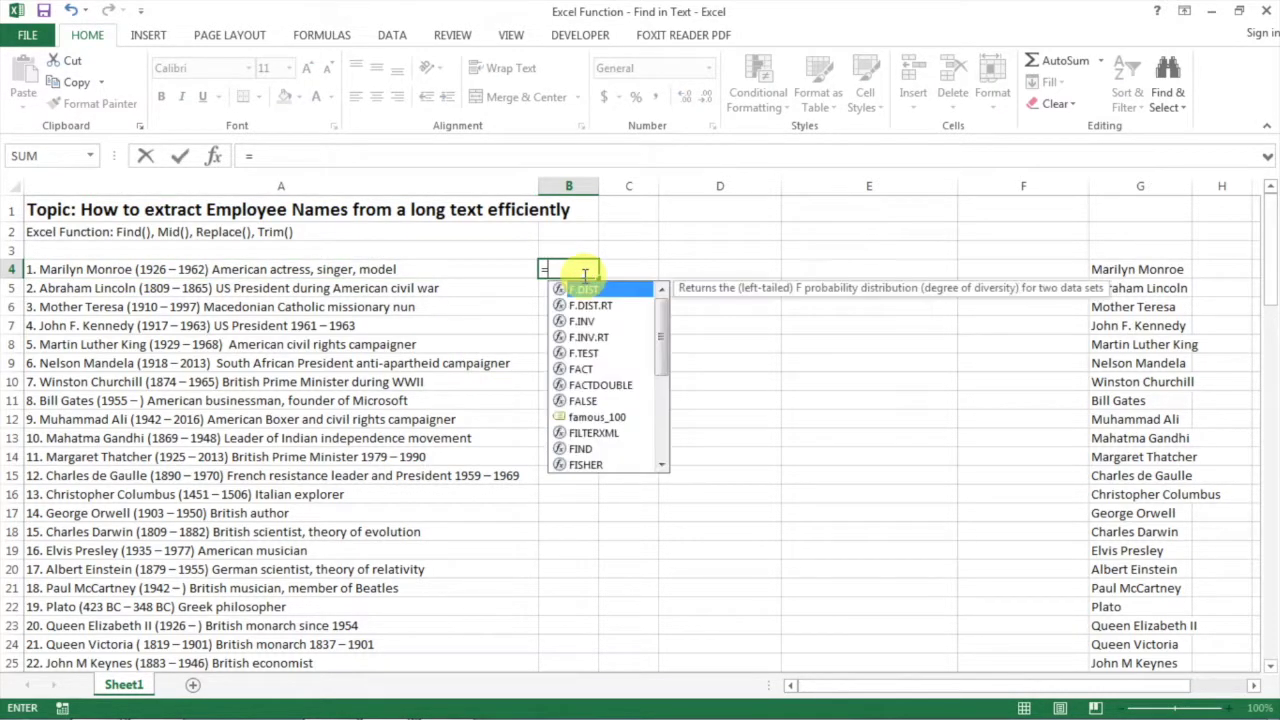
pyautogui.write('(')
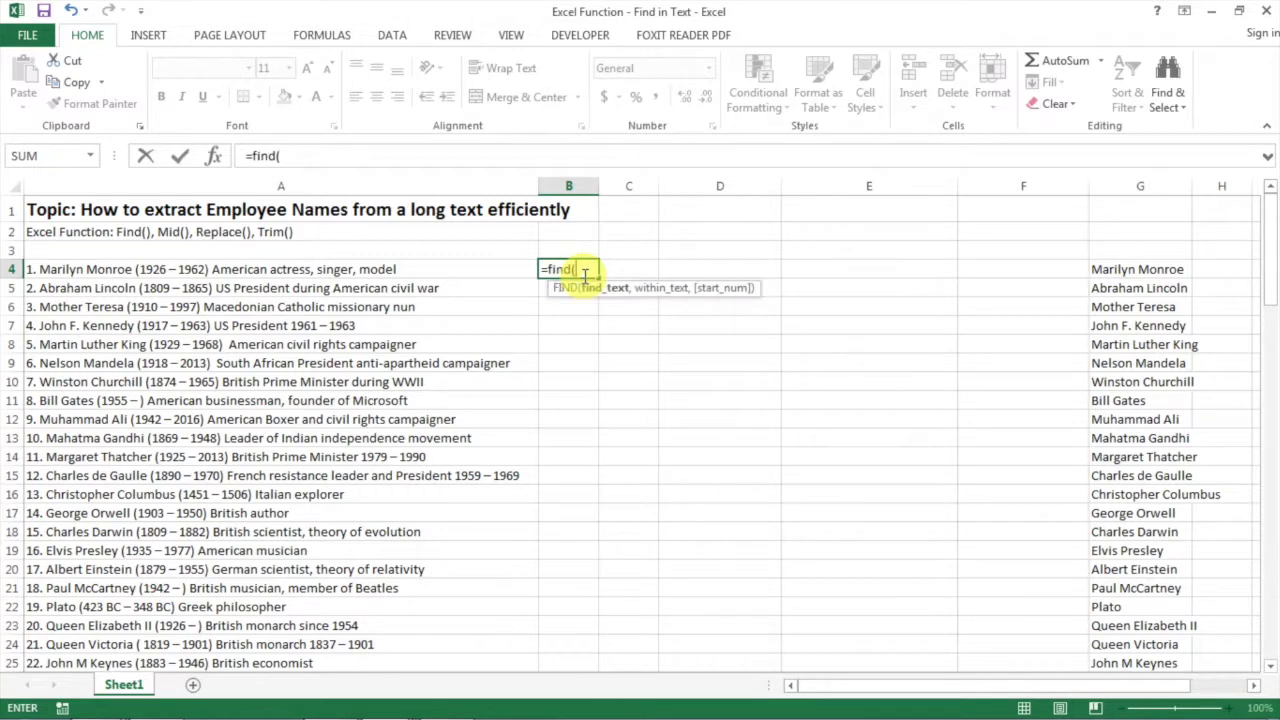
pyautogui.write('".",')
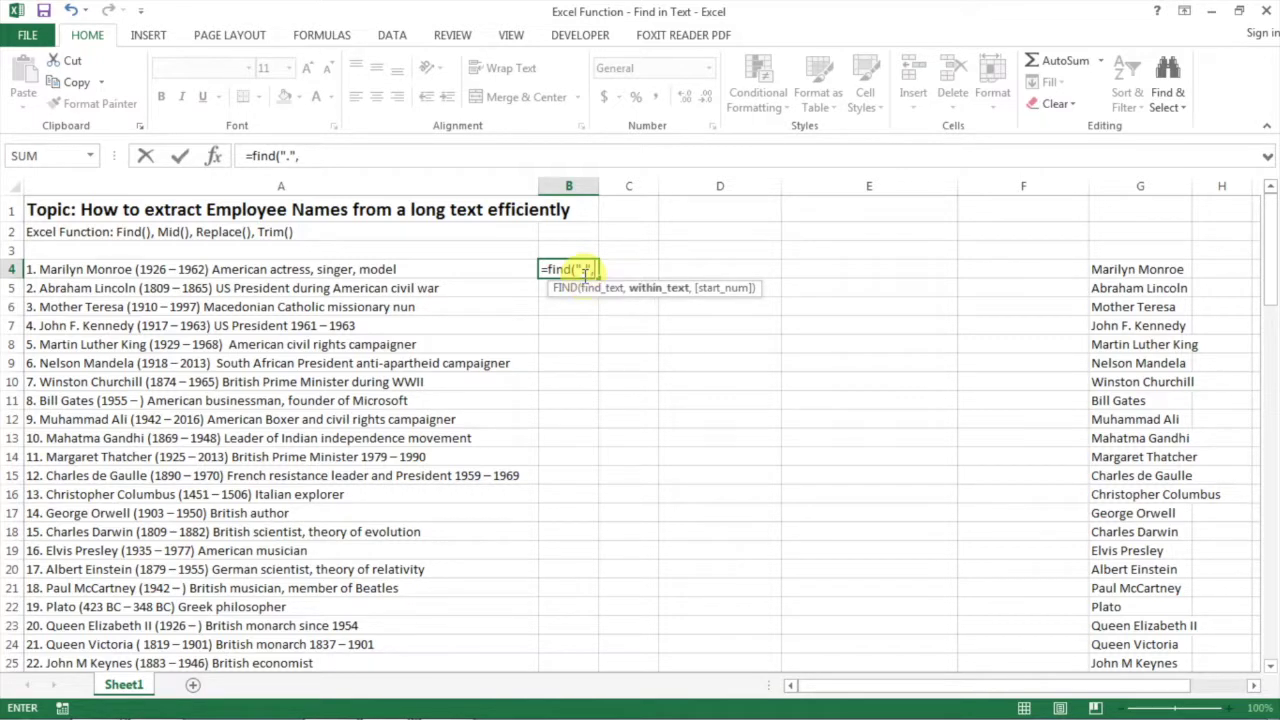
pyautogui.click(487, 268)
pyautogui.write(',1')
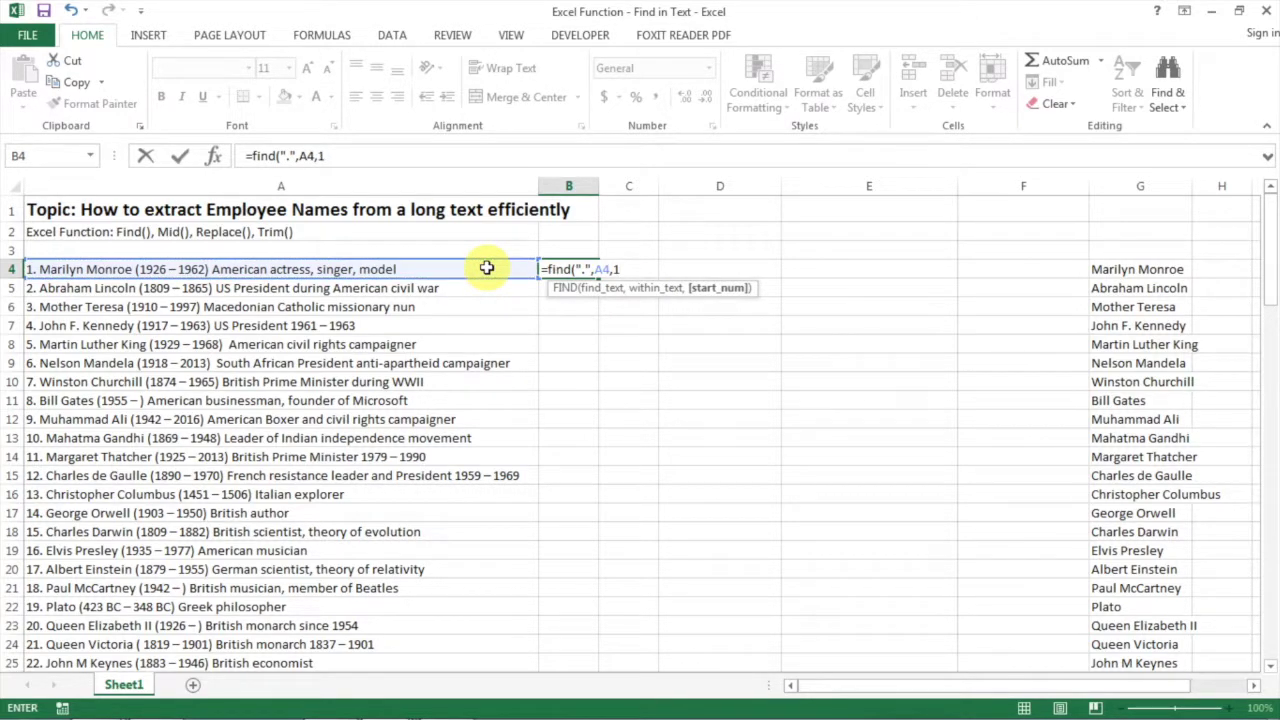
pyautogui.write(')')
pyautogui.press('Return')
pyautogui.press('Up')
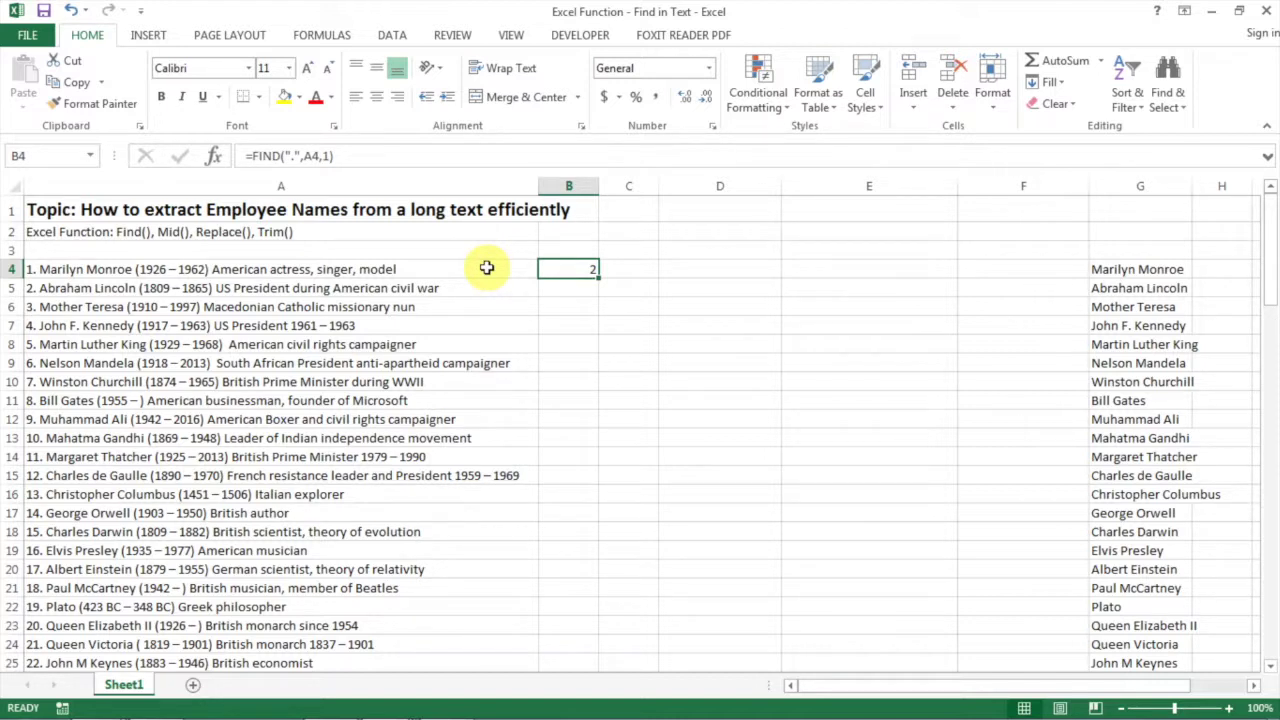
pyautogui.press('Right')
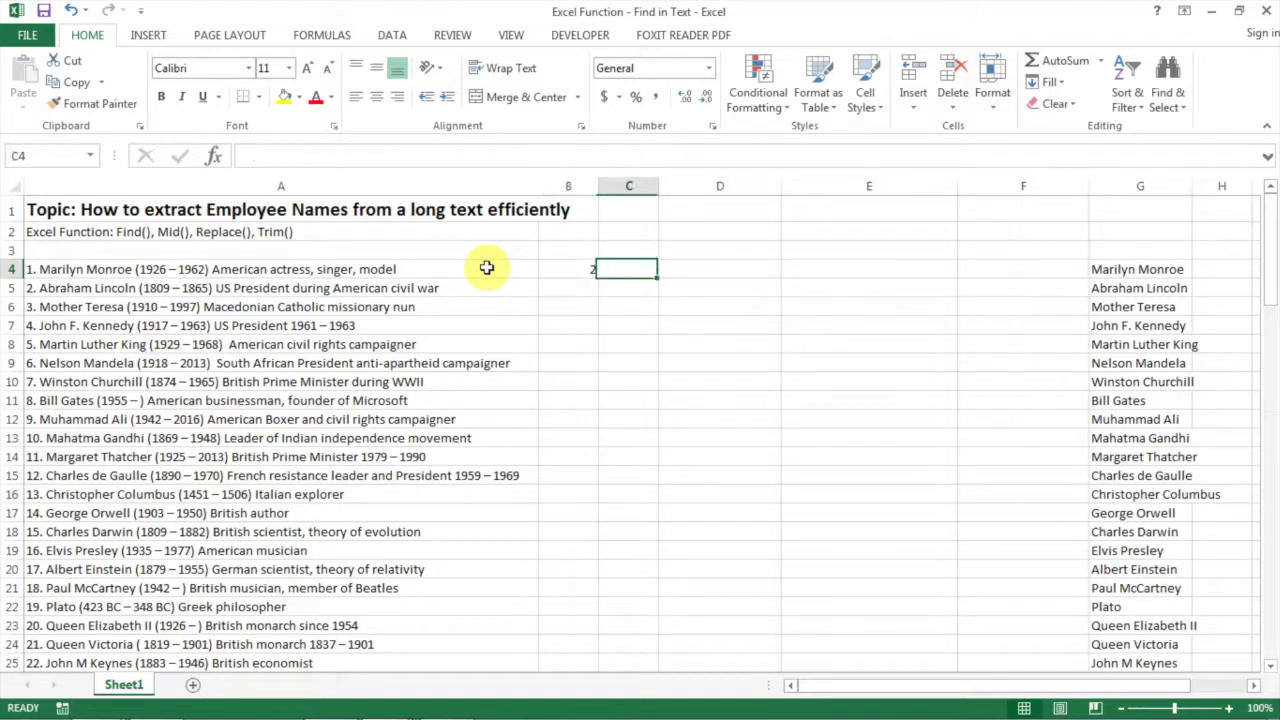
# Step: Enter =FIND("(",A4,1) in C4 to return 19, the opening bracket's position
pyautogui.write('=')
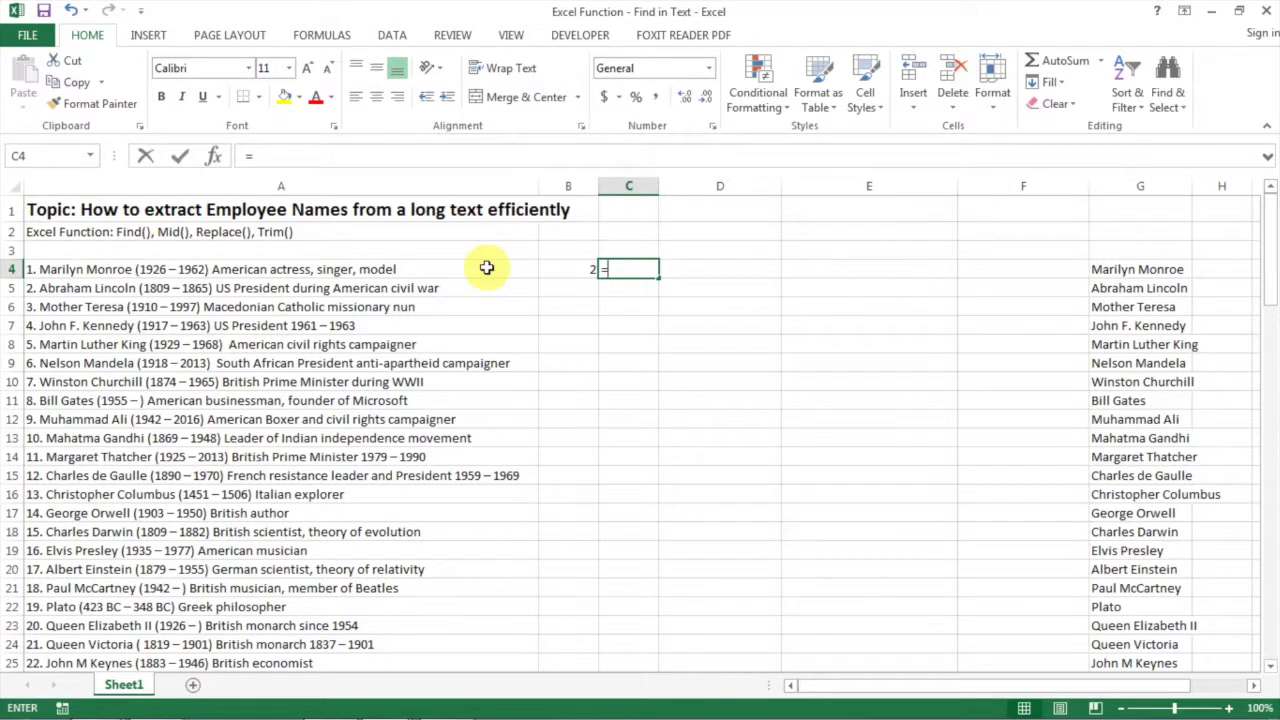
pyautogui.write('find(')
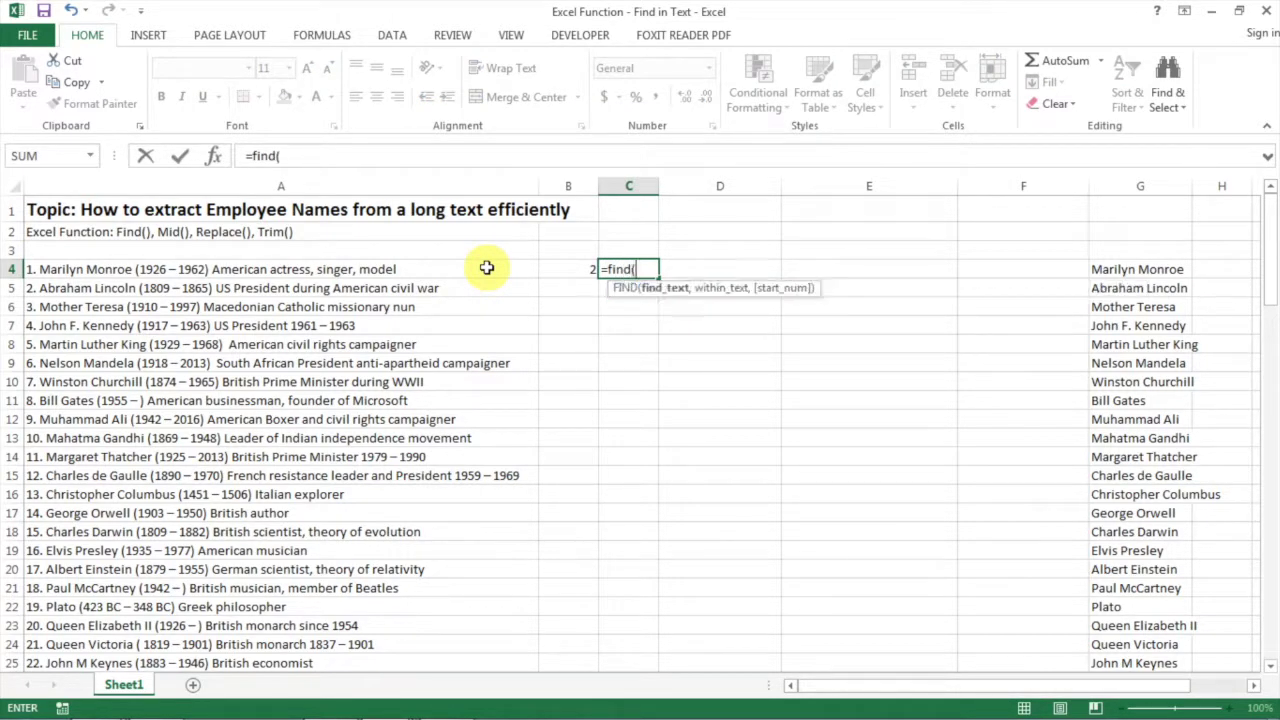
pyautogui.write('"(",')
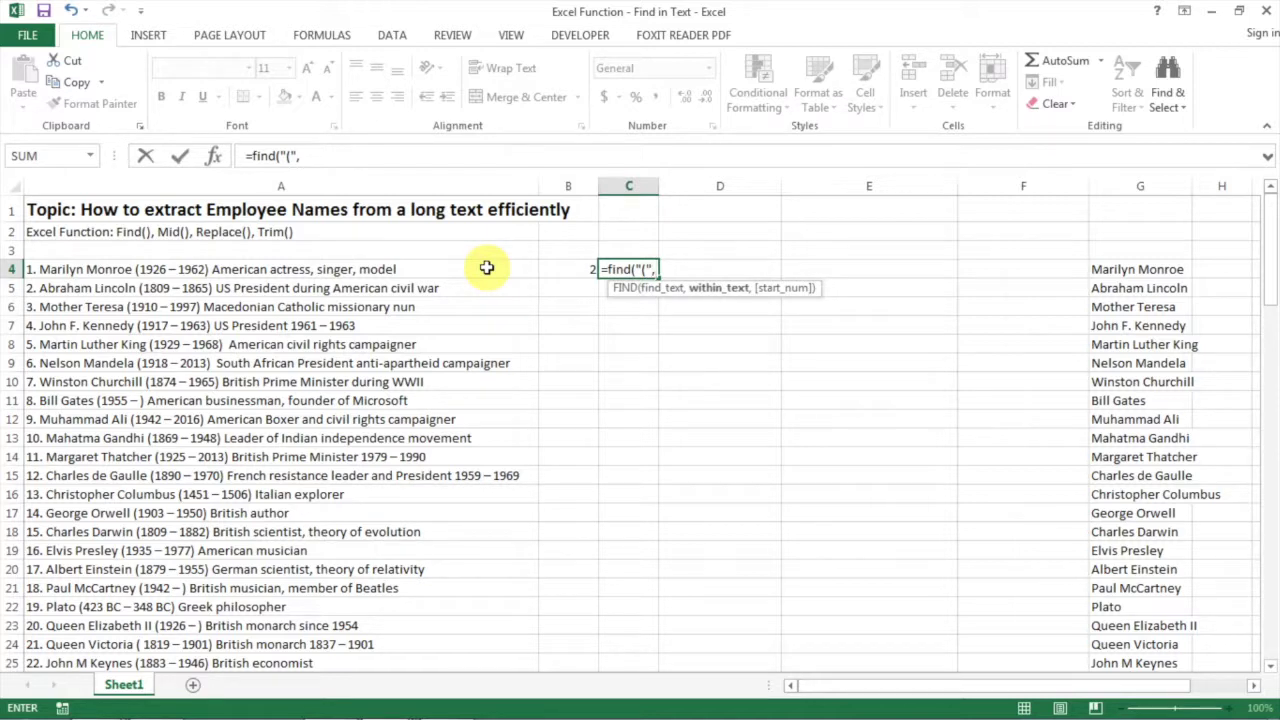
pyautogui.click(484, 267)
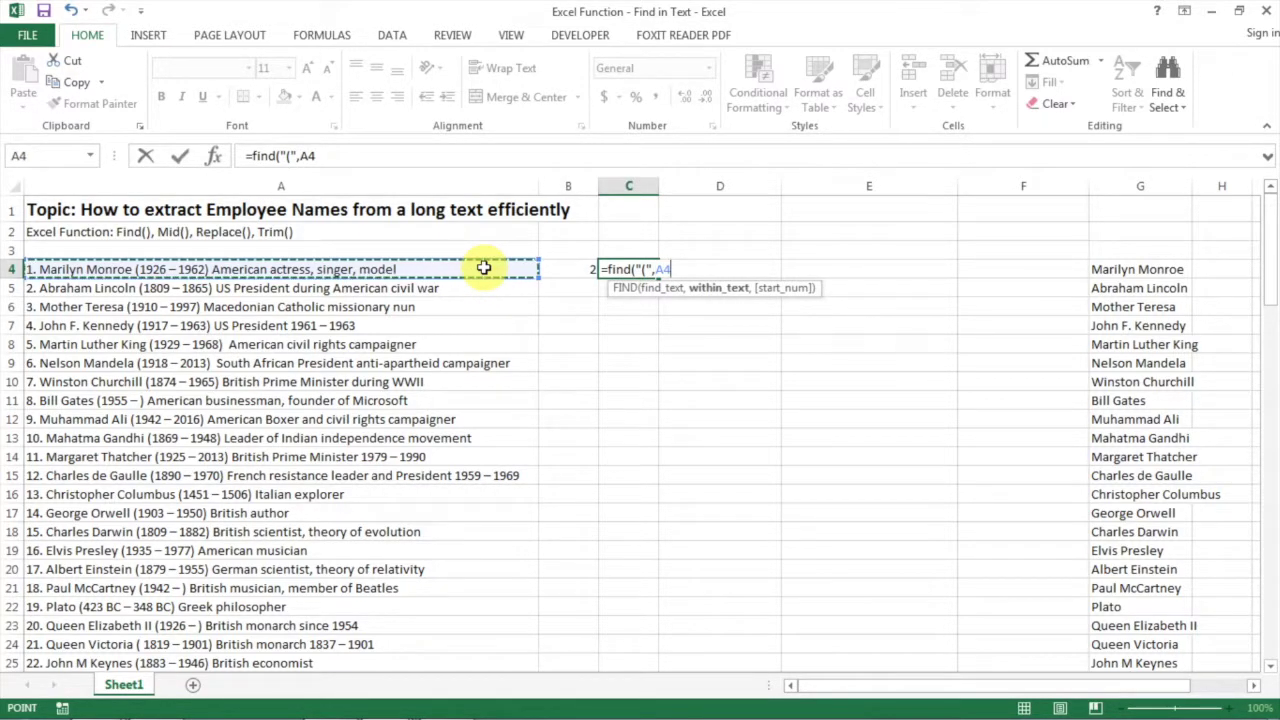
pyautogui.write(',1)')
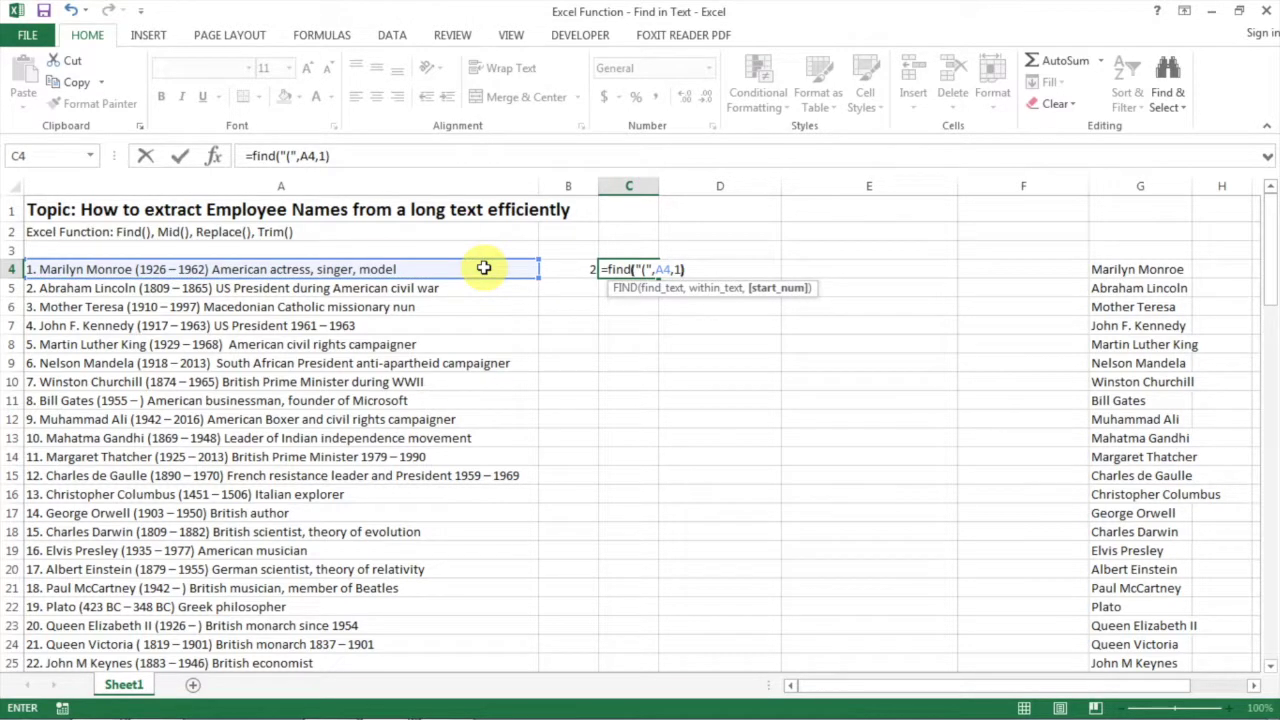
pyautogui.press('Return')
pyautogui.press('Up')
# Step: Fill the B4:C4 position formulas down the whole list through row 25
pyautogui.press('Left')
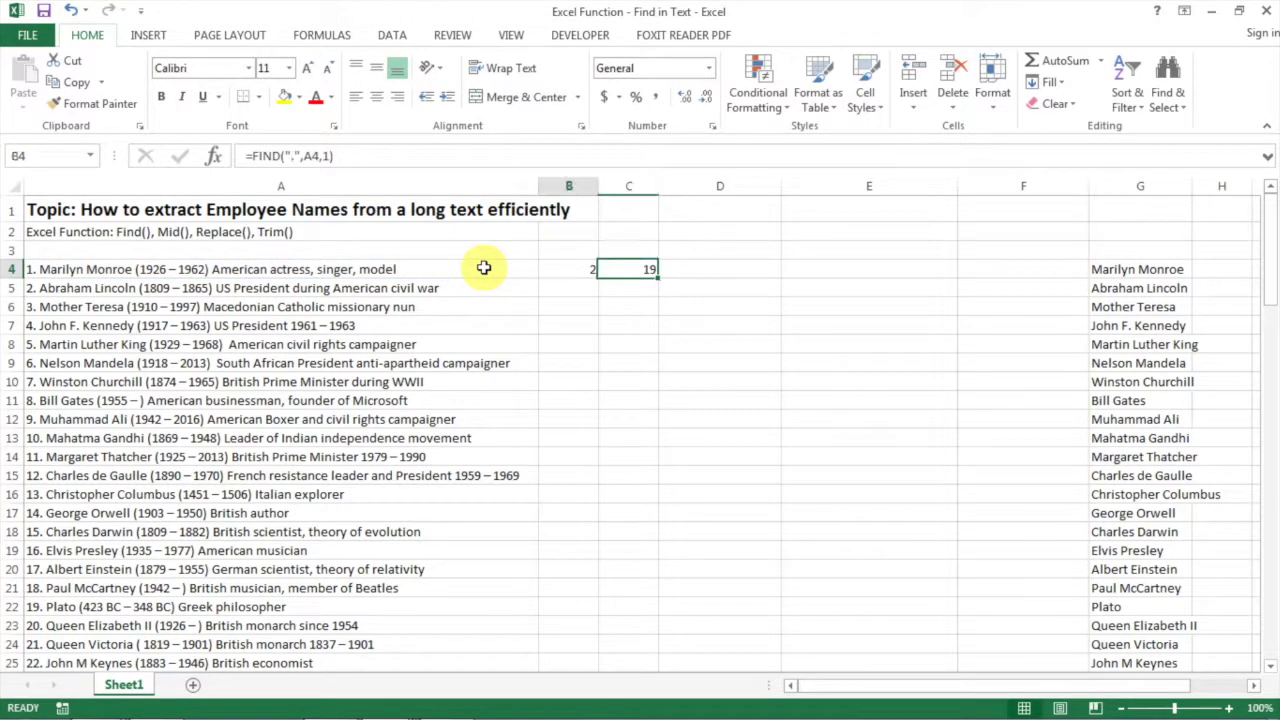
pyautogui.hotkey('shift', 'Right')
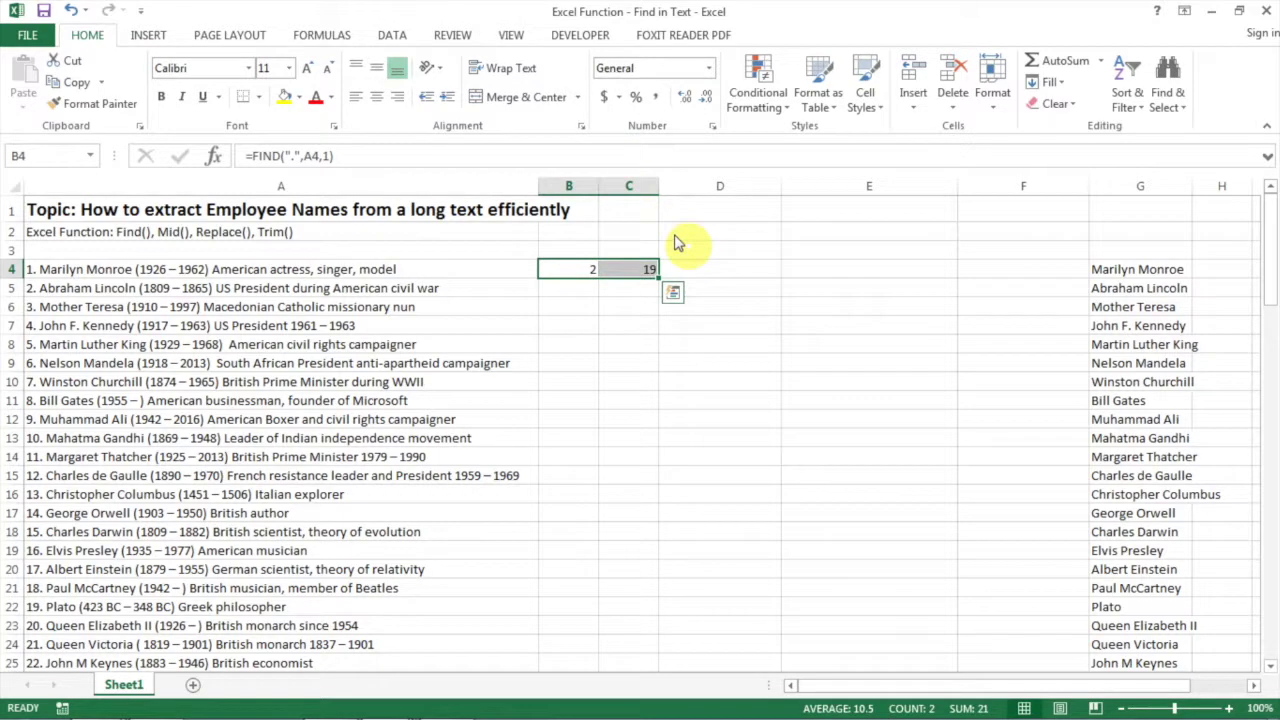
pyautogui.doubleClick(659, 276)
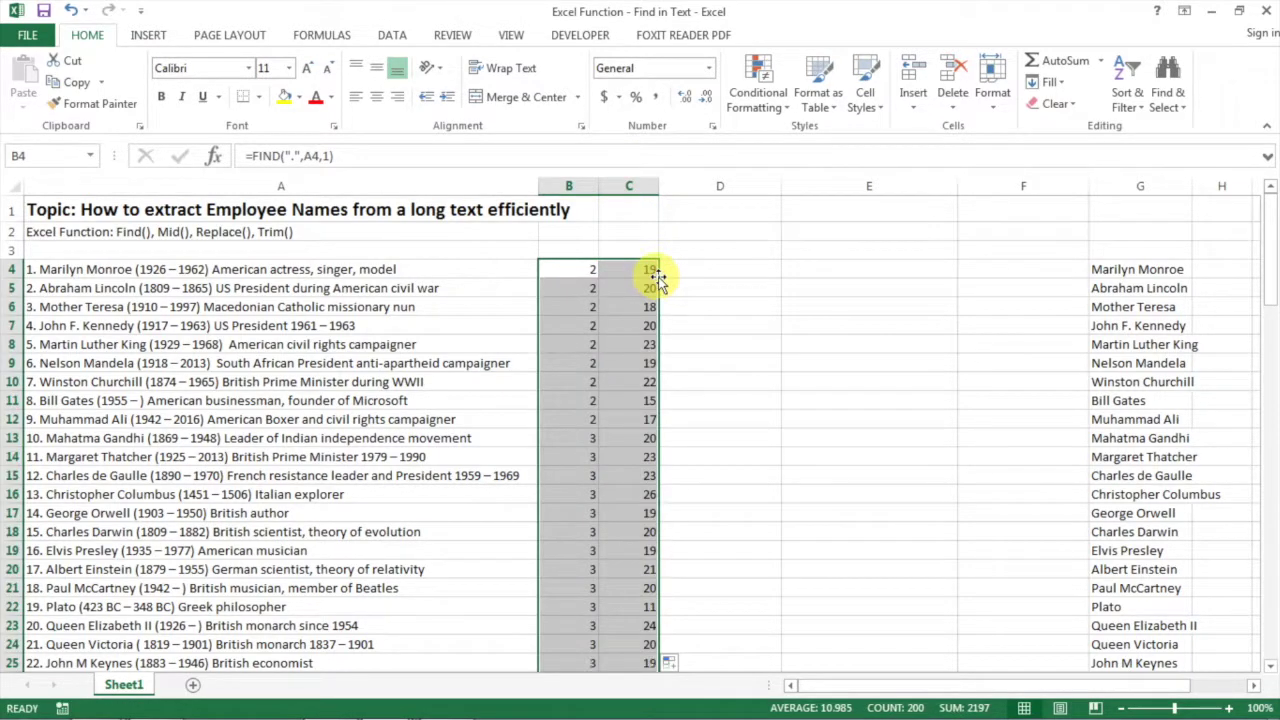
pyautogui.click(652, 271)
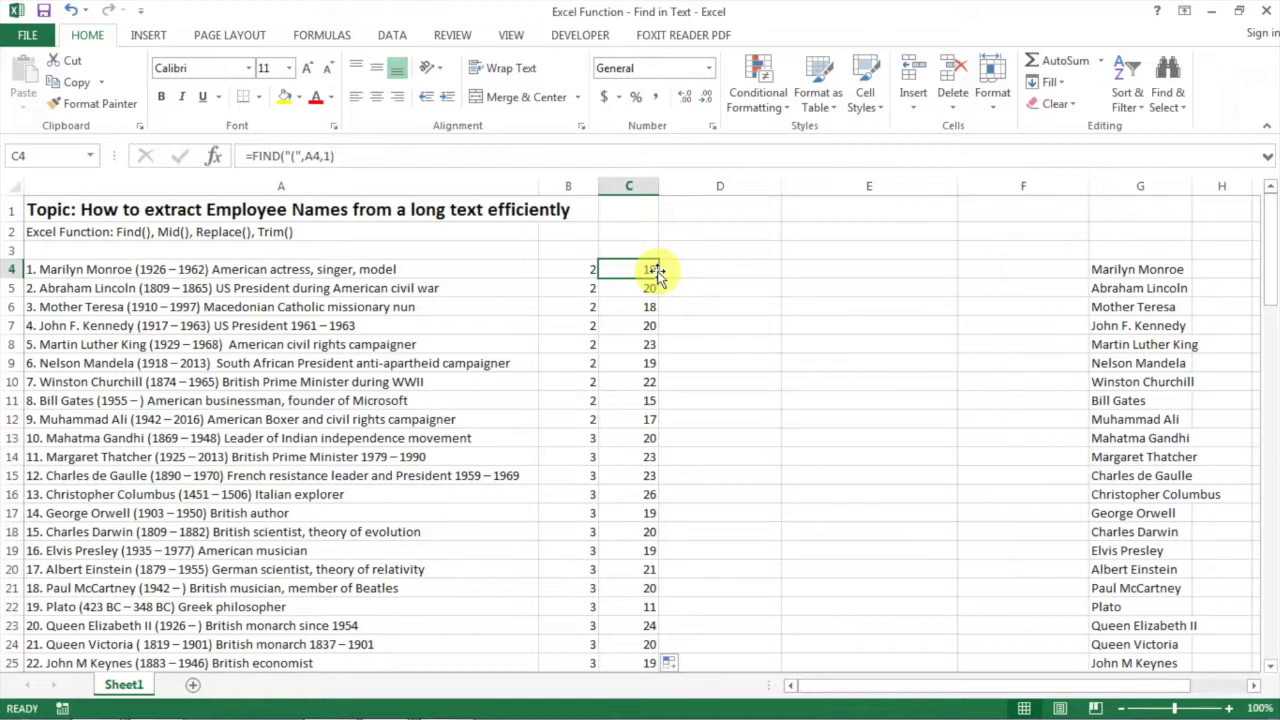
pyautogui.press('Right')
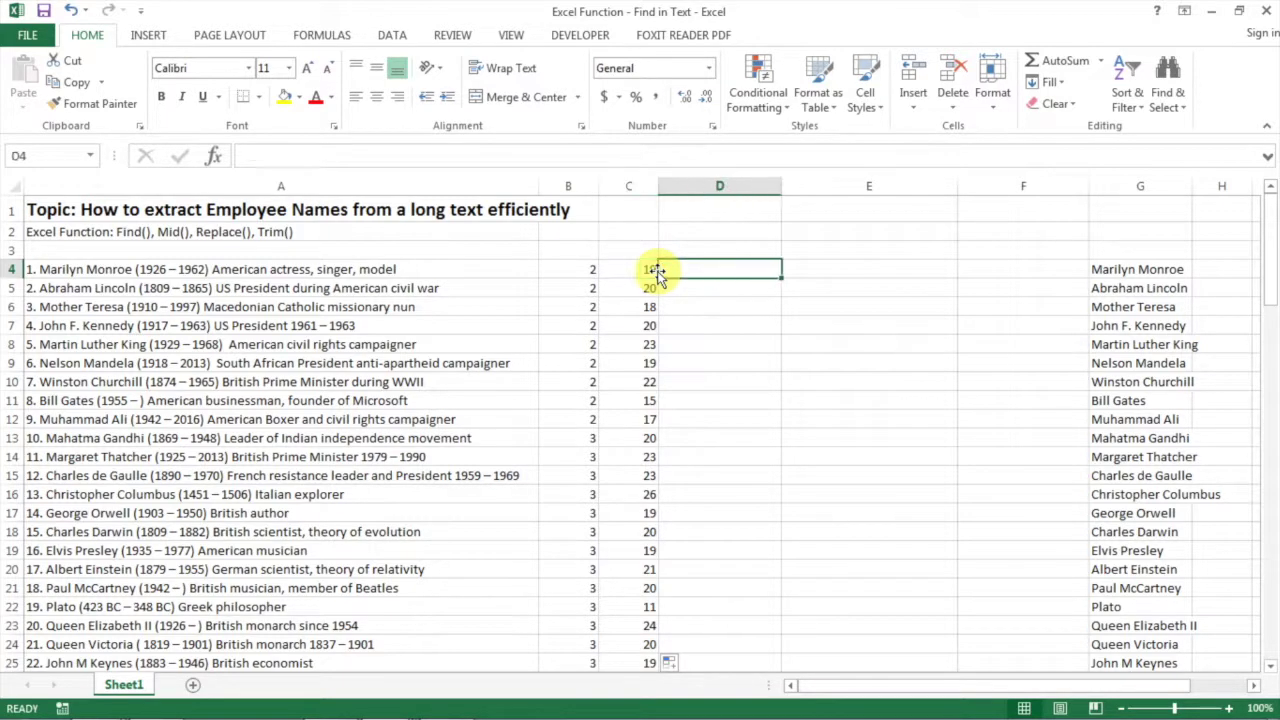
# Step: Enter =MID(A4,B4,C4-B4) in D4 and fill it down column D through row 25
pyautogui.write('=')
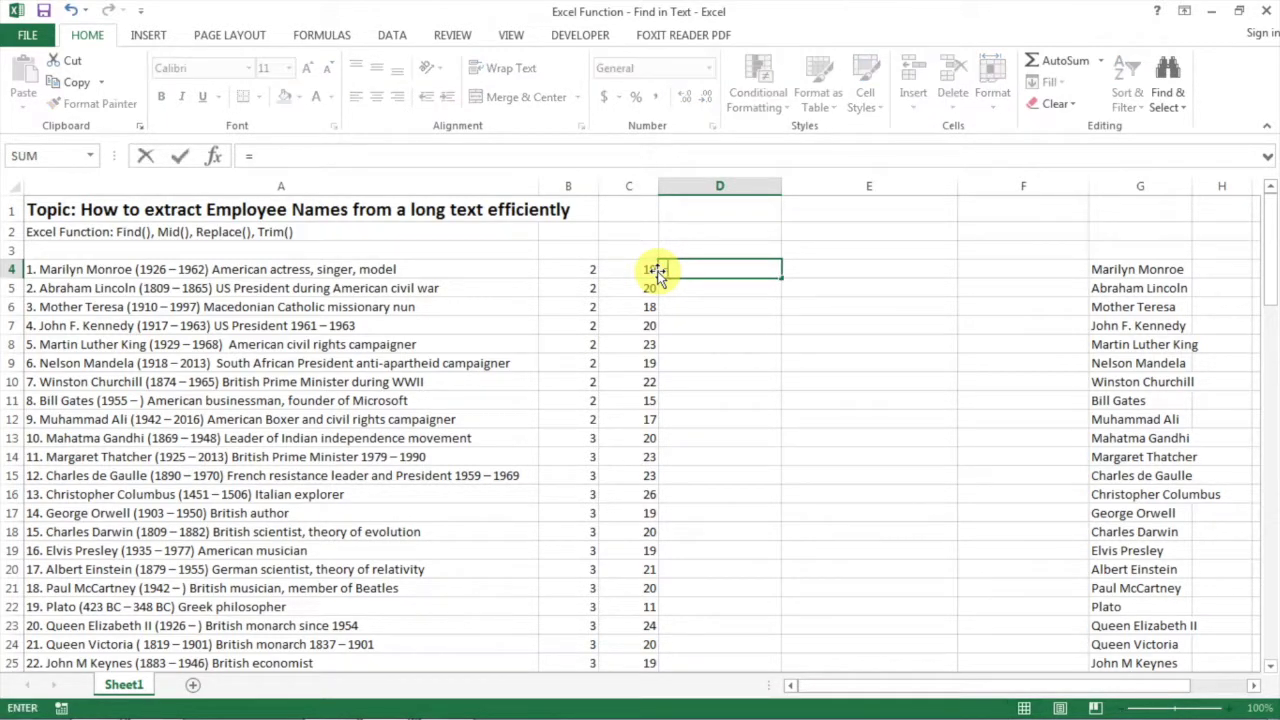
pyautogui.write('mid(')
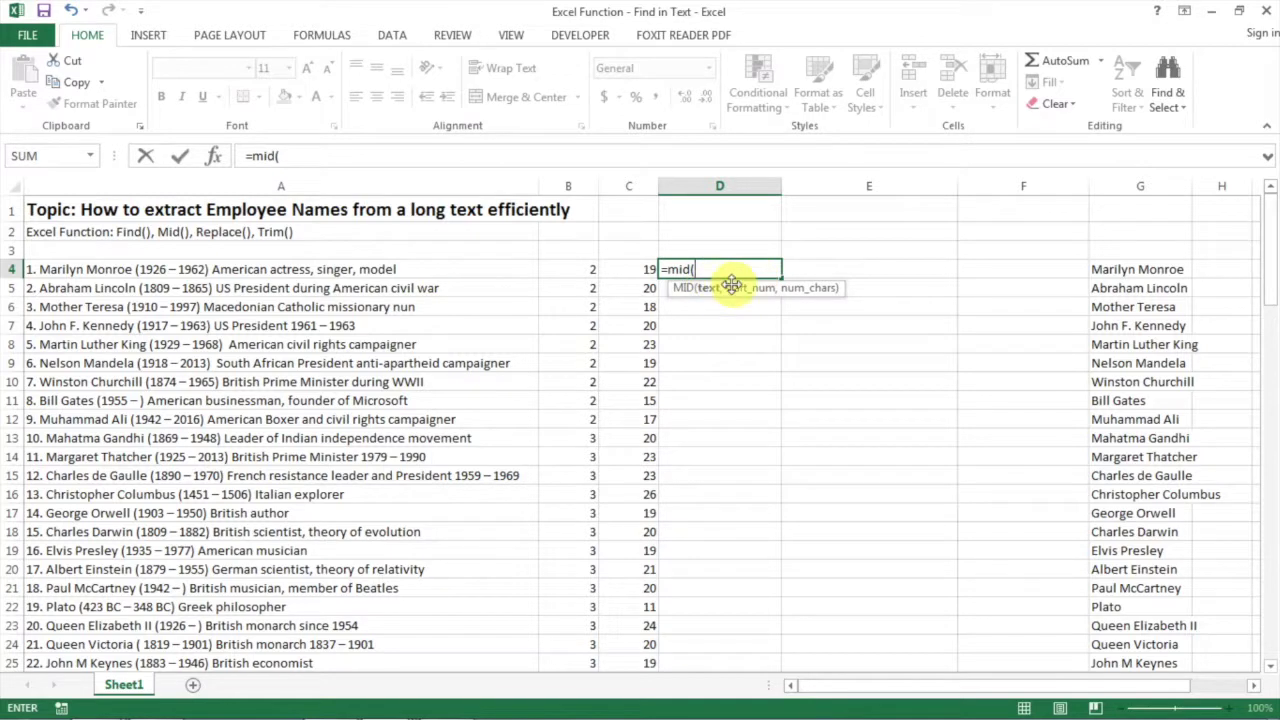
pyautogui.click(389, 270)
pyautogui.write(',')
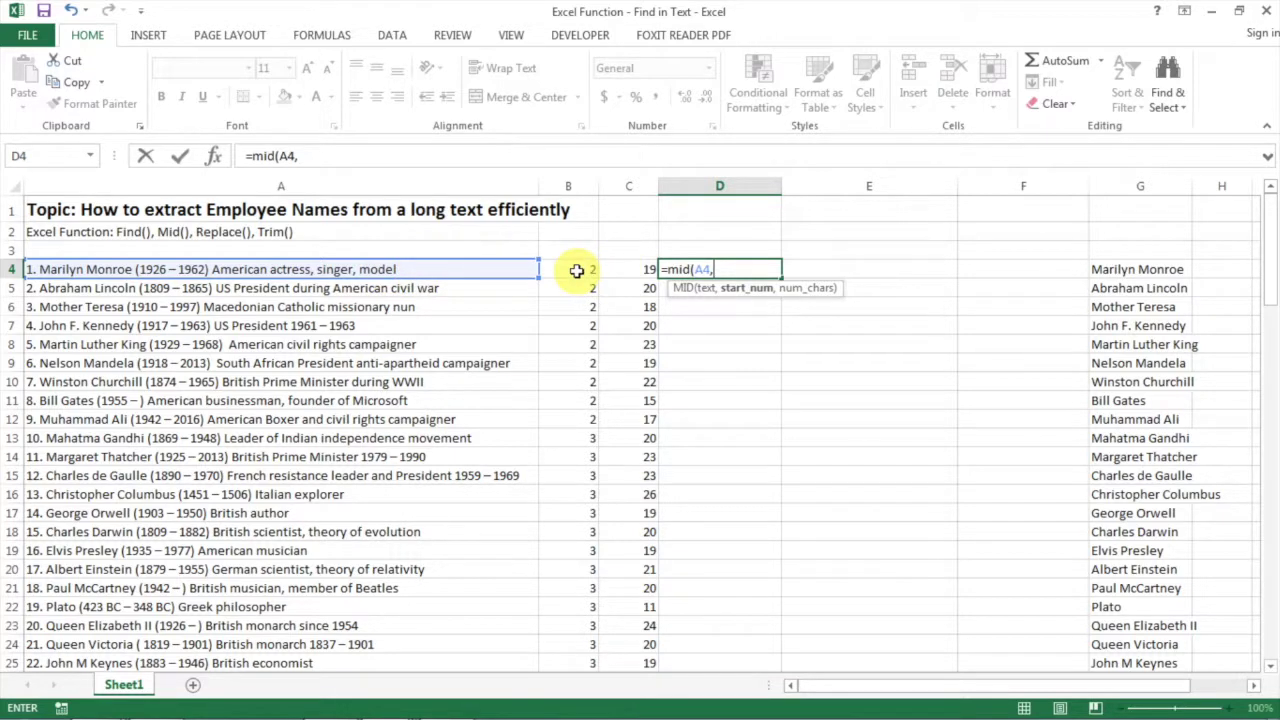
pyautogui.click(577, 271)
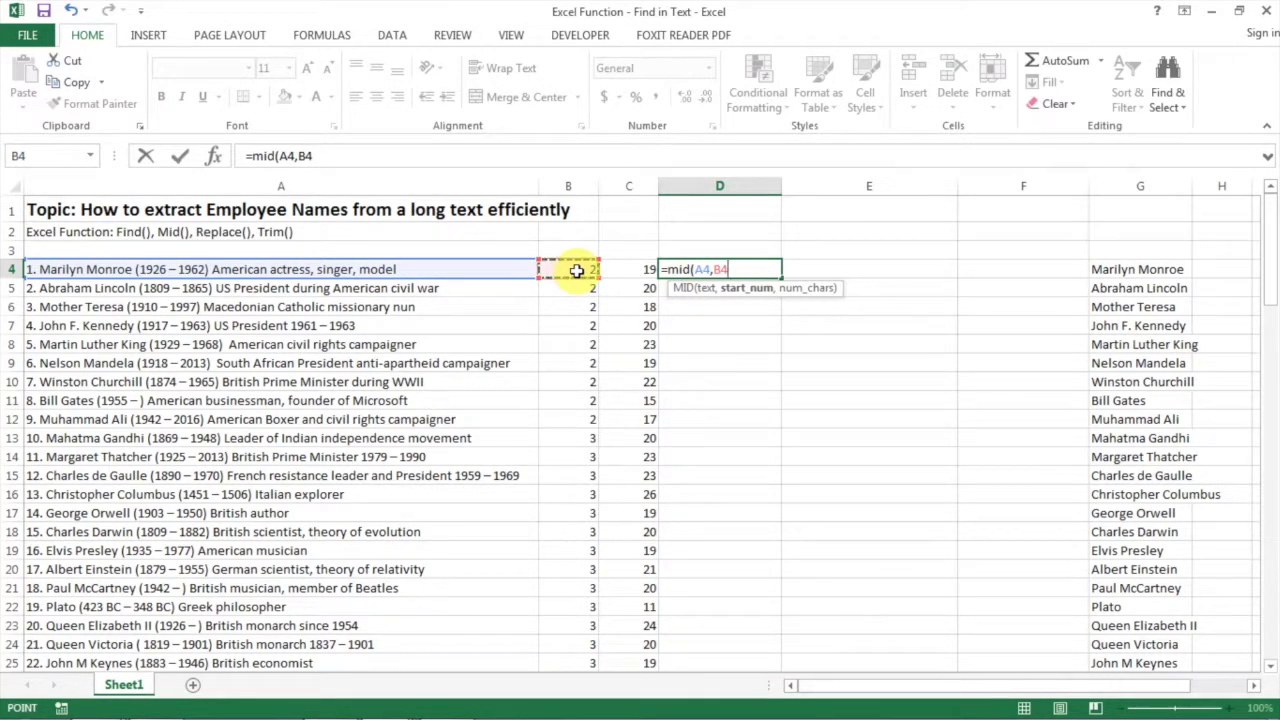
pyautogui.write(',')
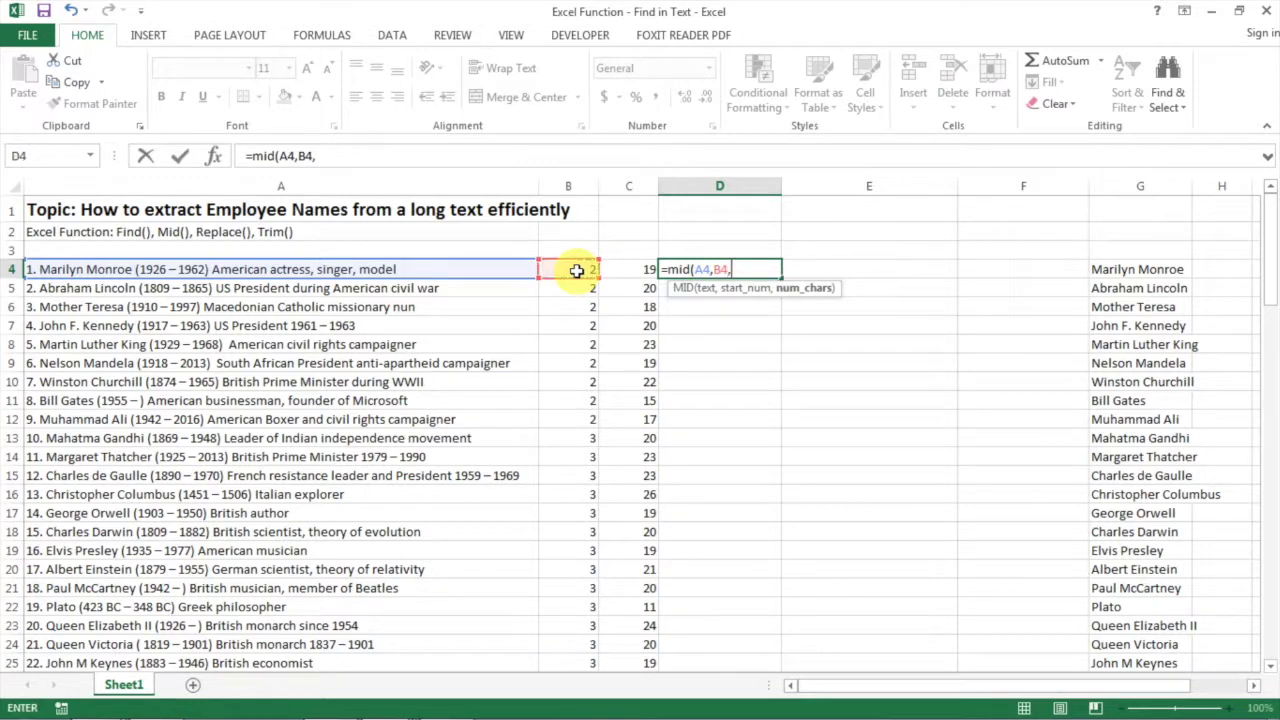
pyautogui.click(638, 269)
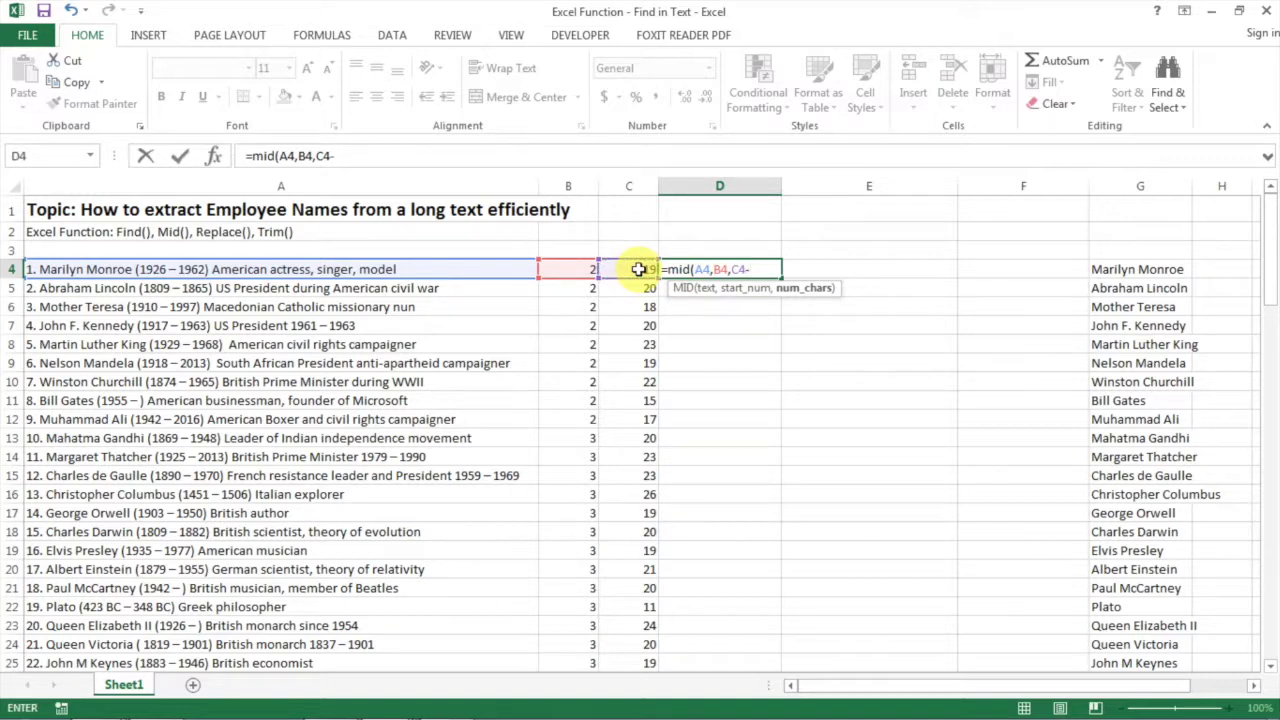
pyautogui.write('-')
pyautogui.click(575, 269)
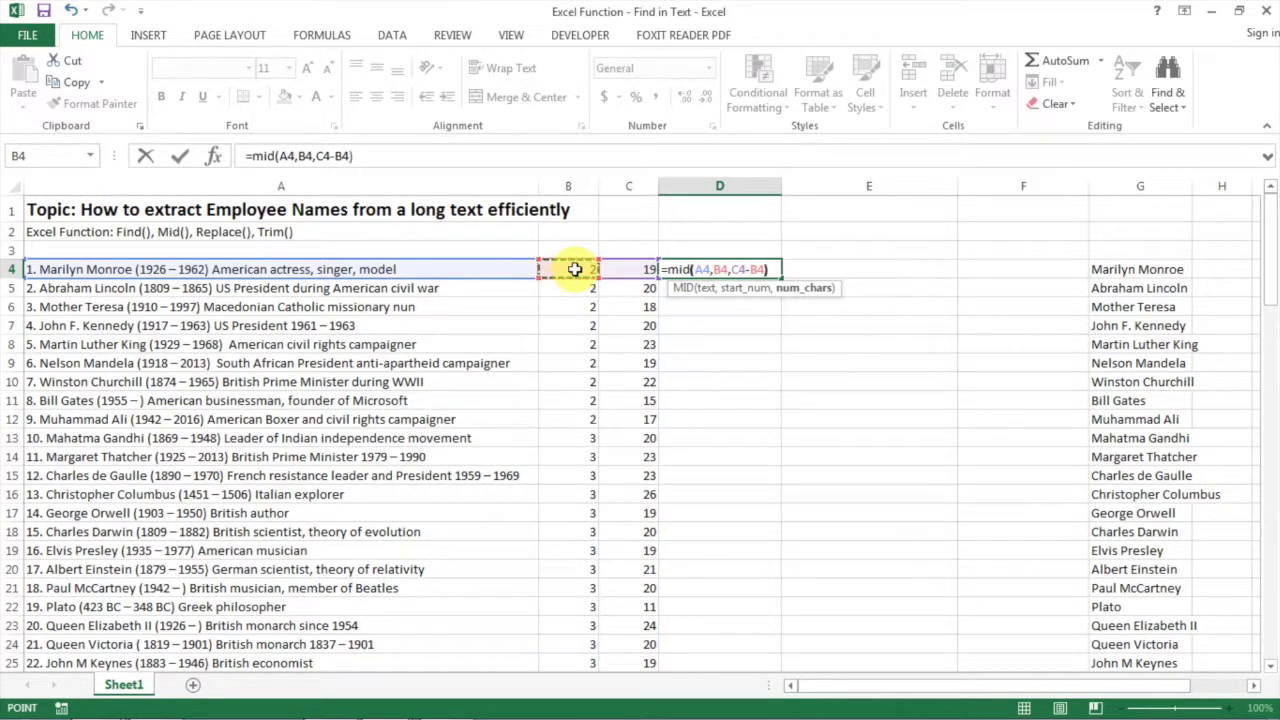
pyautogui.write(')')
pyautogui.hotkey('ctrl', 'Return')
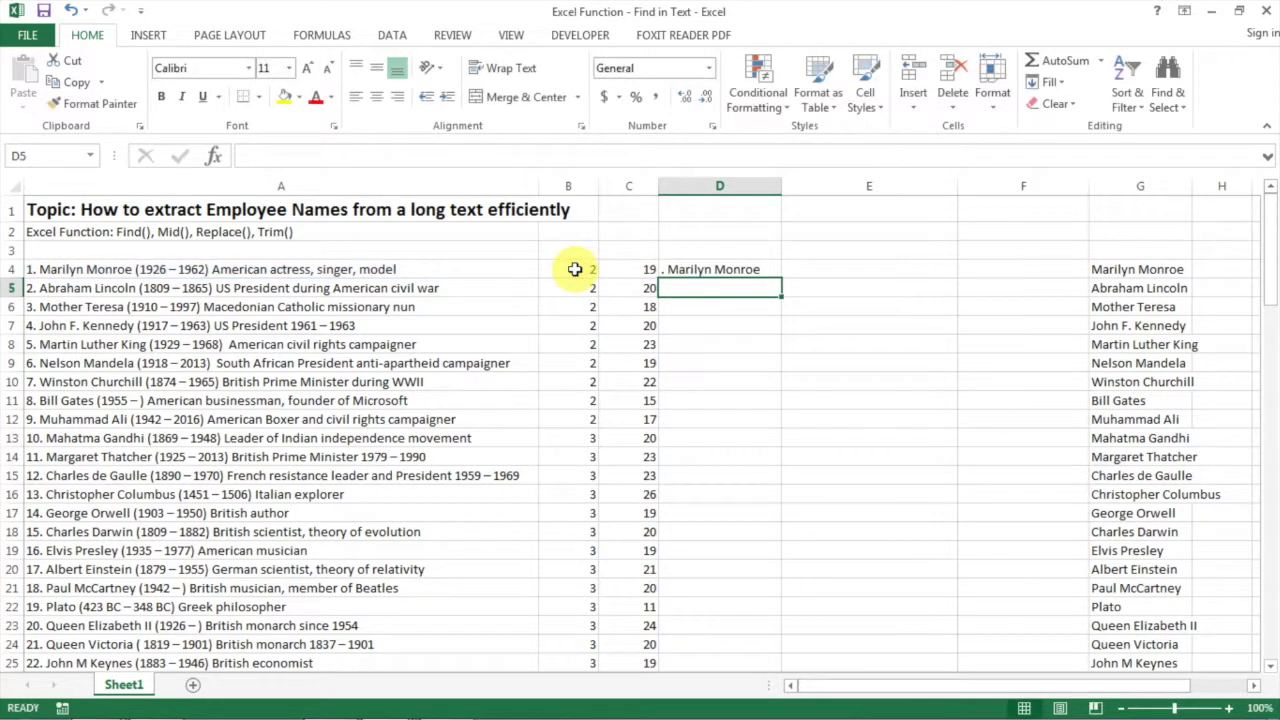
pyautogui.doubleClick(781, 276)
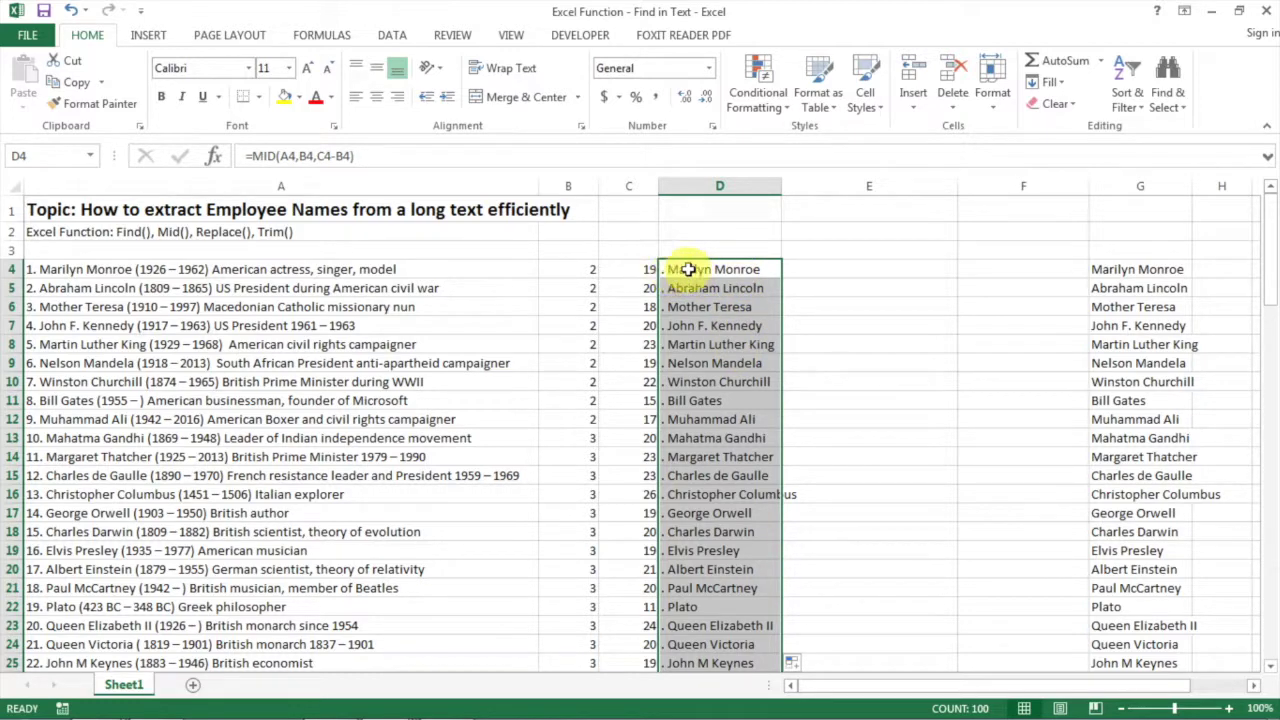
pyautogui.click(684, 272)
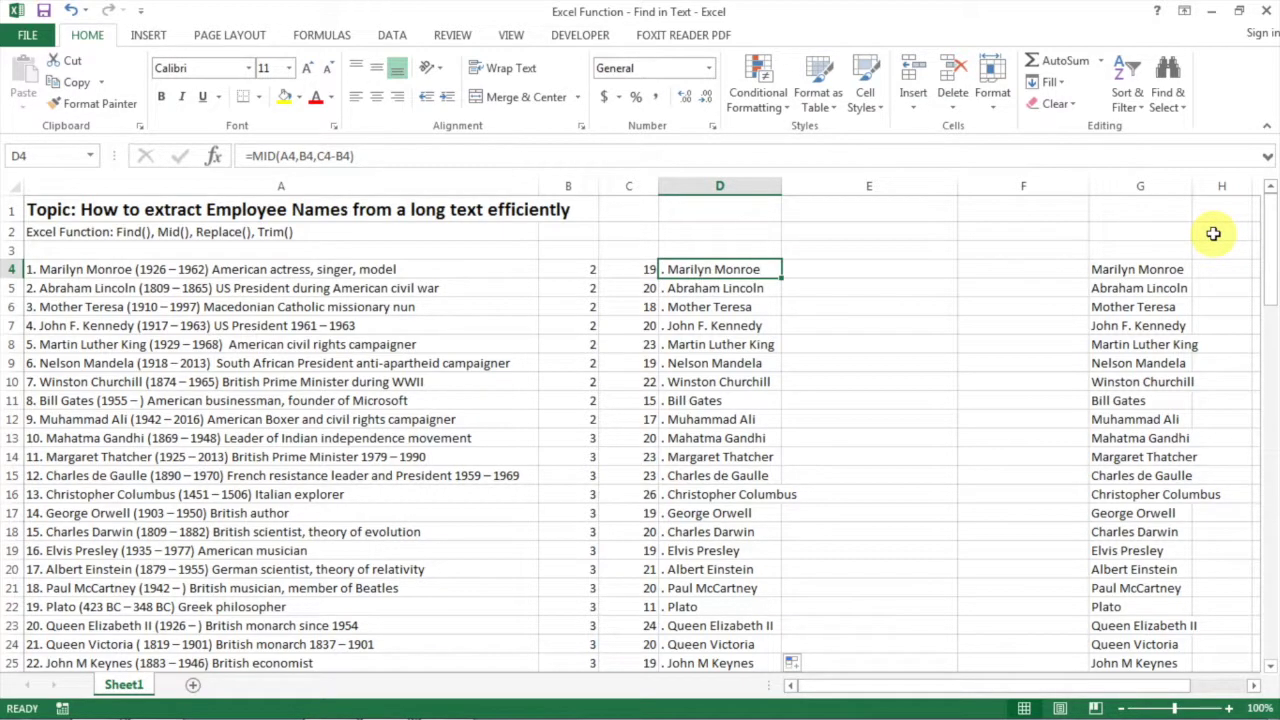
# Step: Enter =REPLACE(D4,1,2,"") in E4 to strip the leading ". " from each extracted name
pyautogui.press('Right')
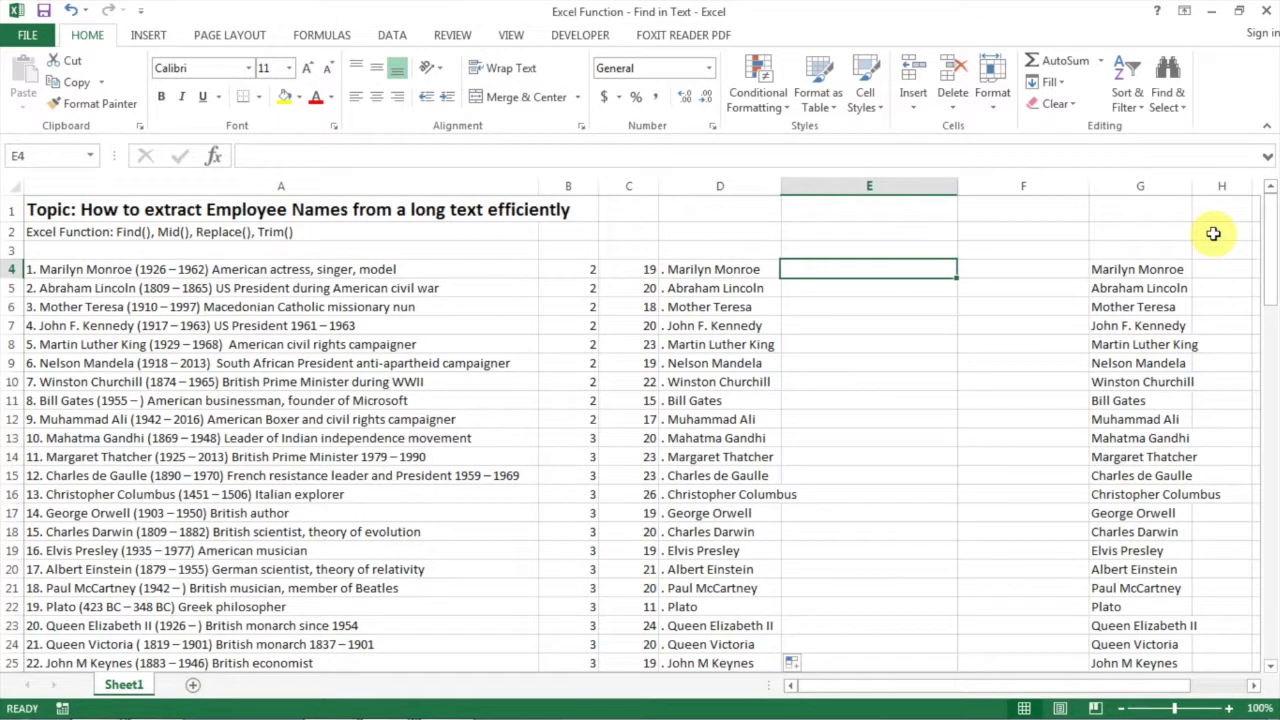
pyautogui.write('=re')
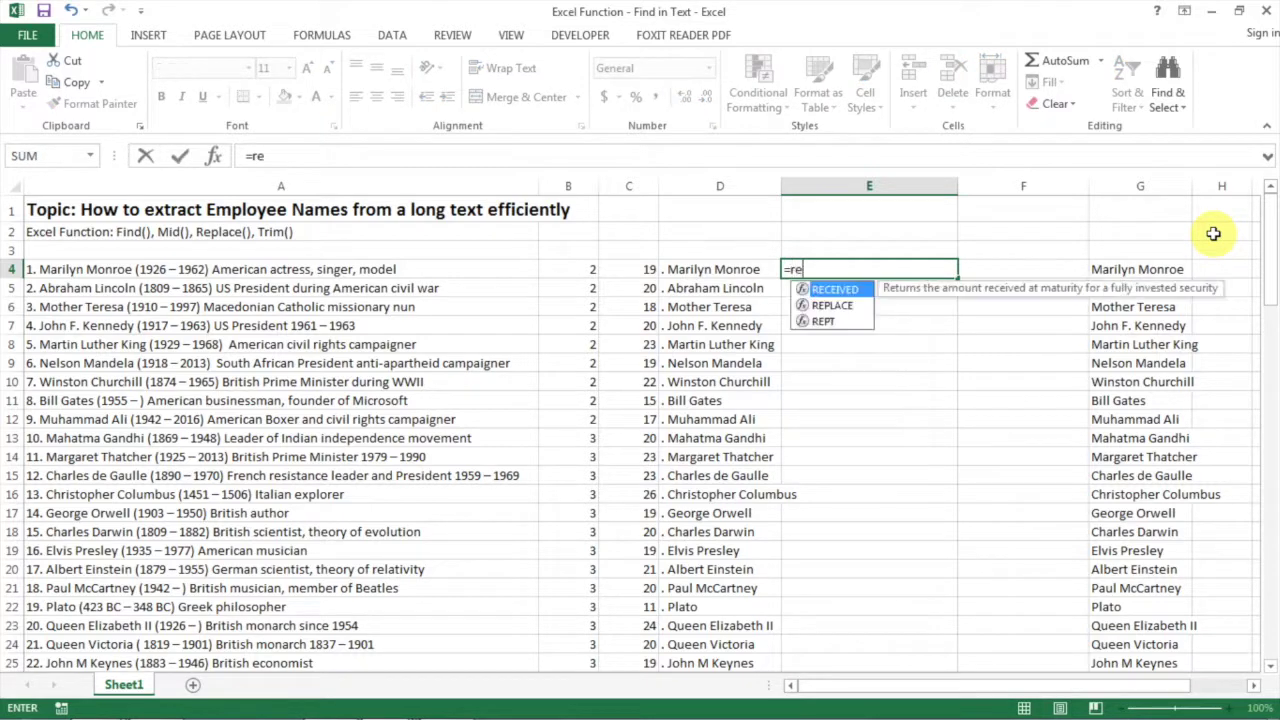
pyautogui.write('place(')
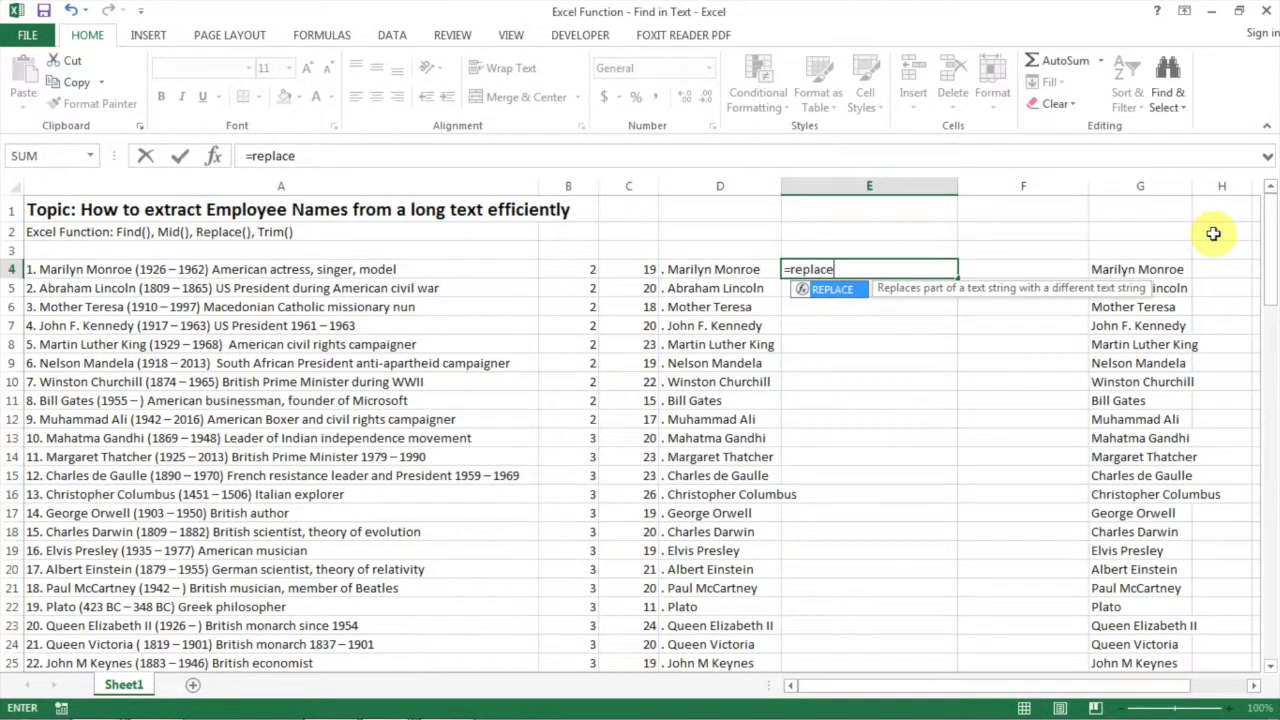
pyautogui.click(711, 267)
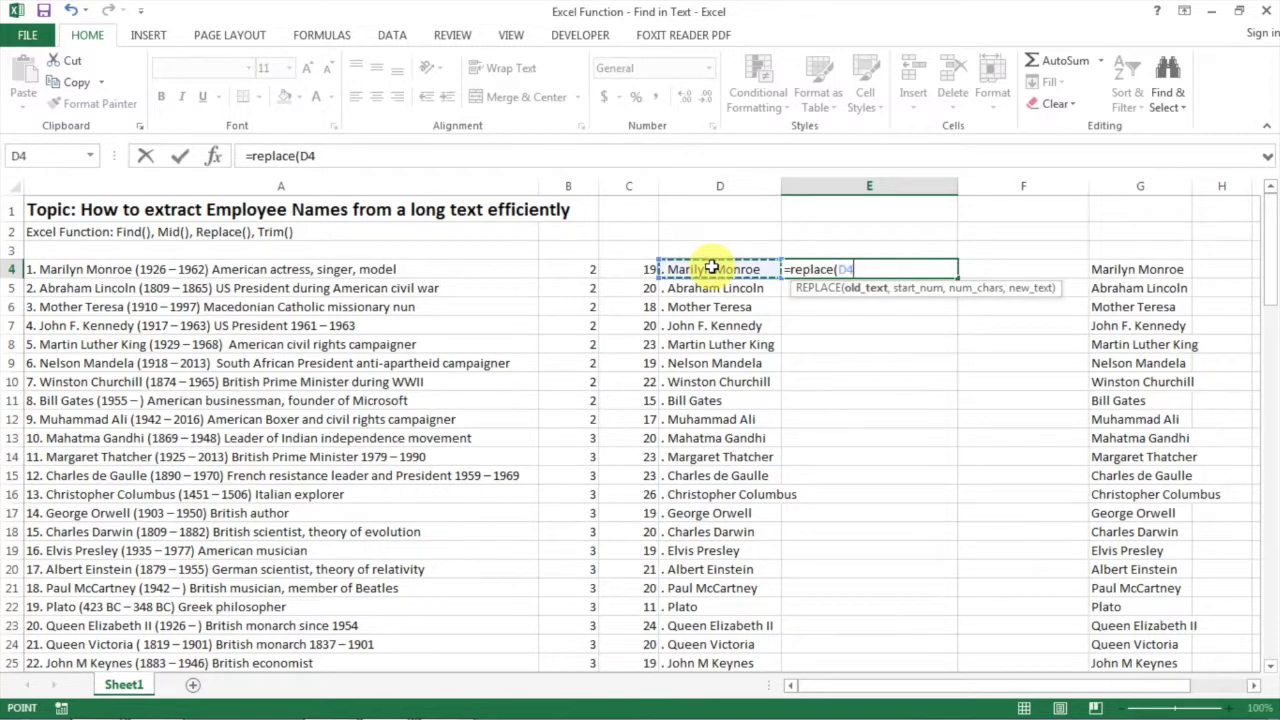
pyautogui.write(',')
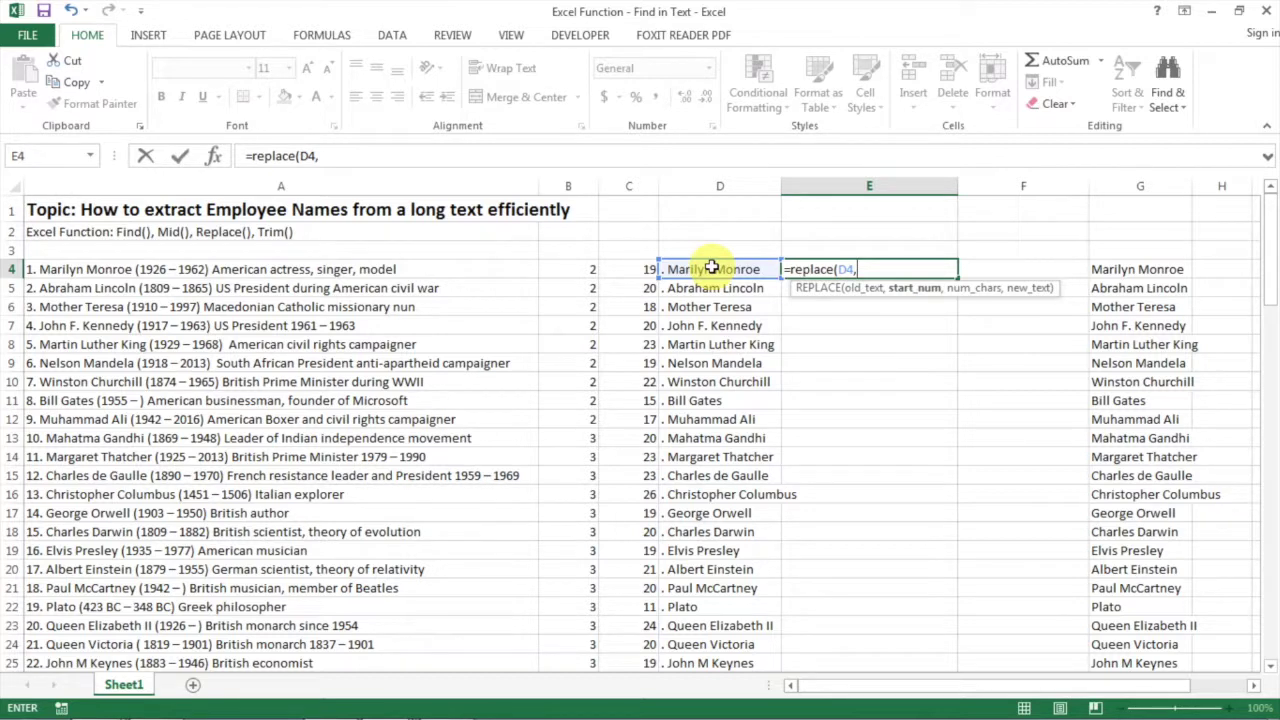
pyautogui.write('1,')
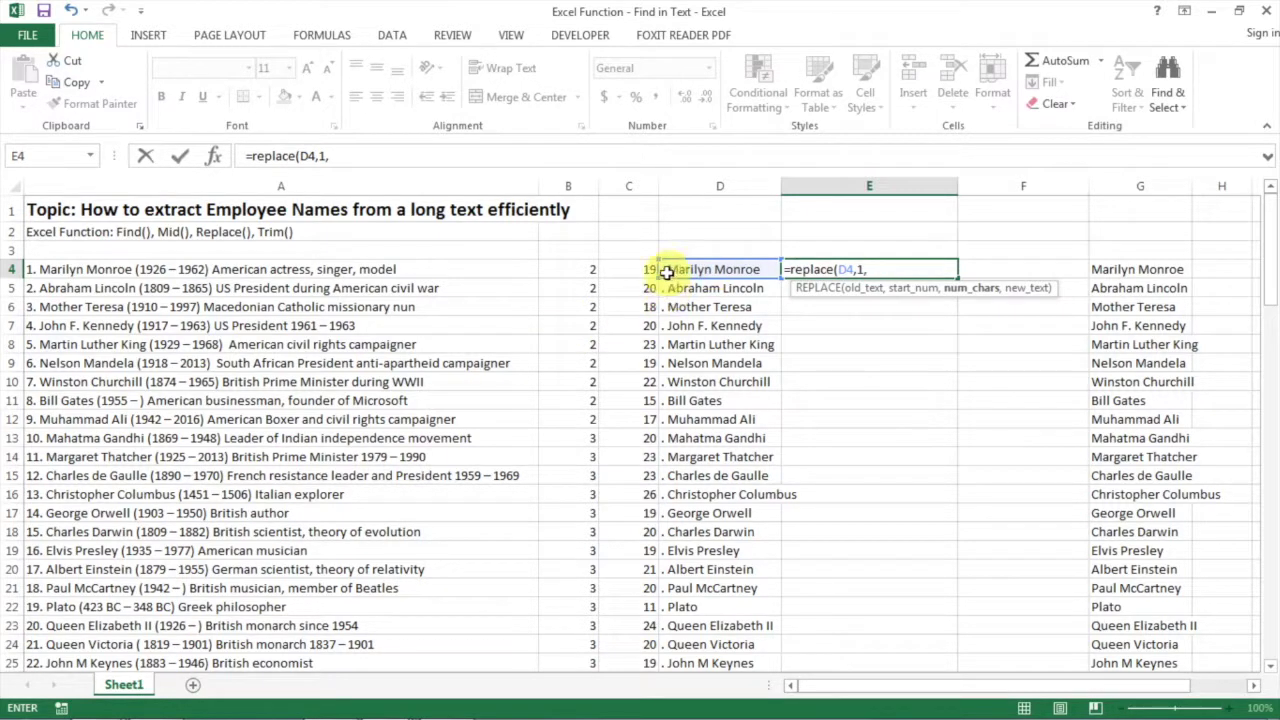
pyautogui.write('2')
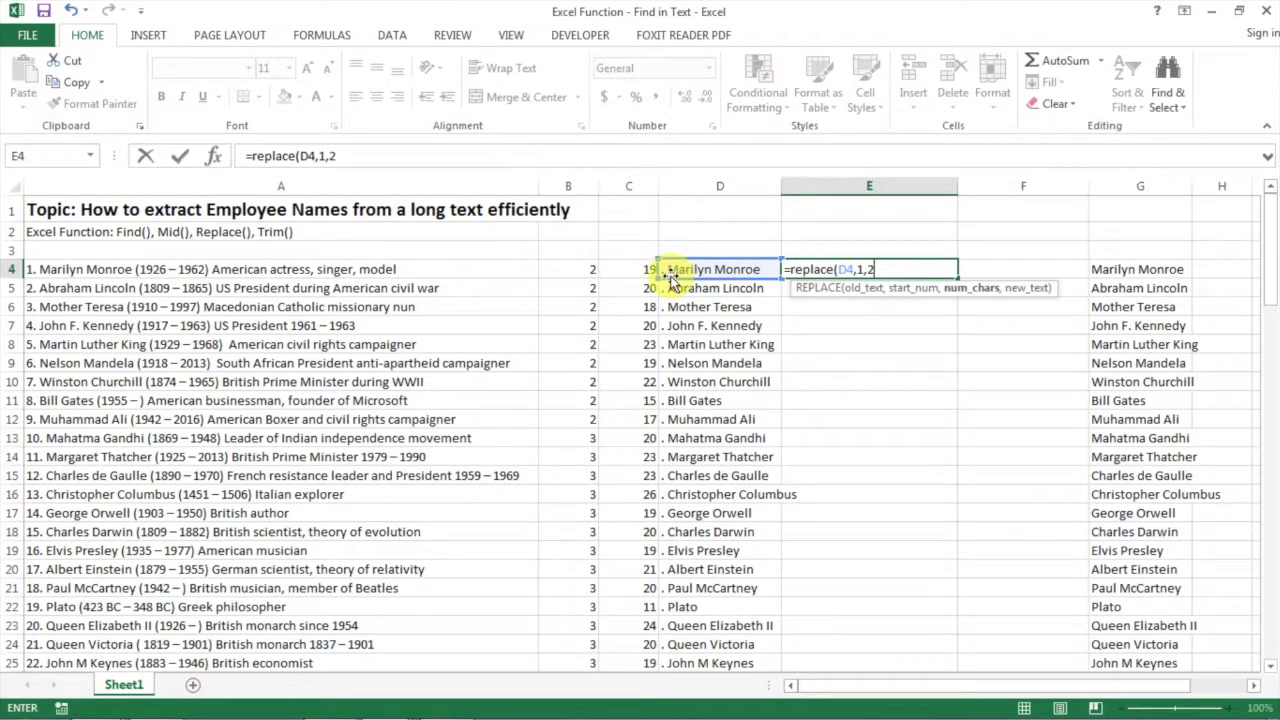
pyautogui.write(',"')
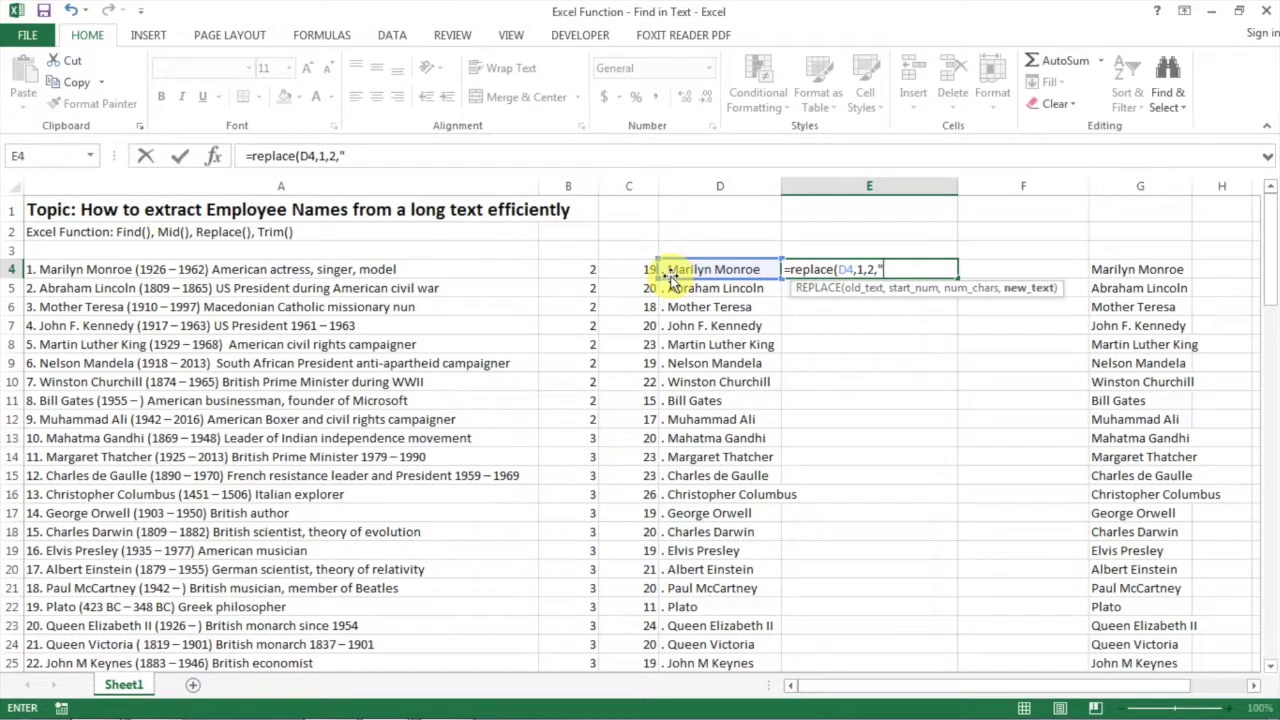
pyautogui.write('")')
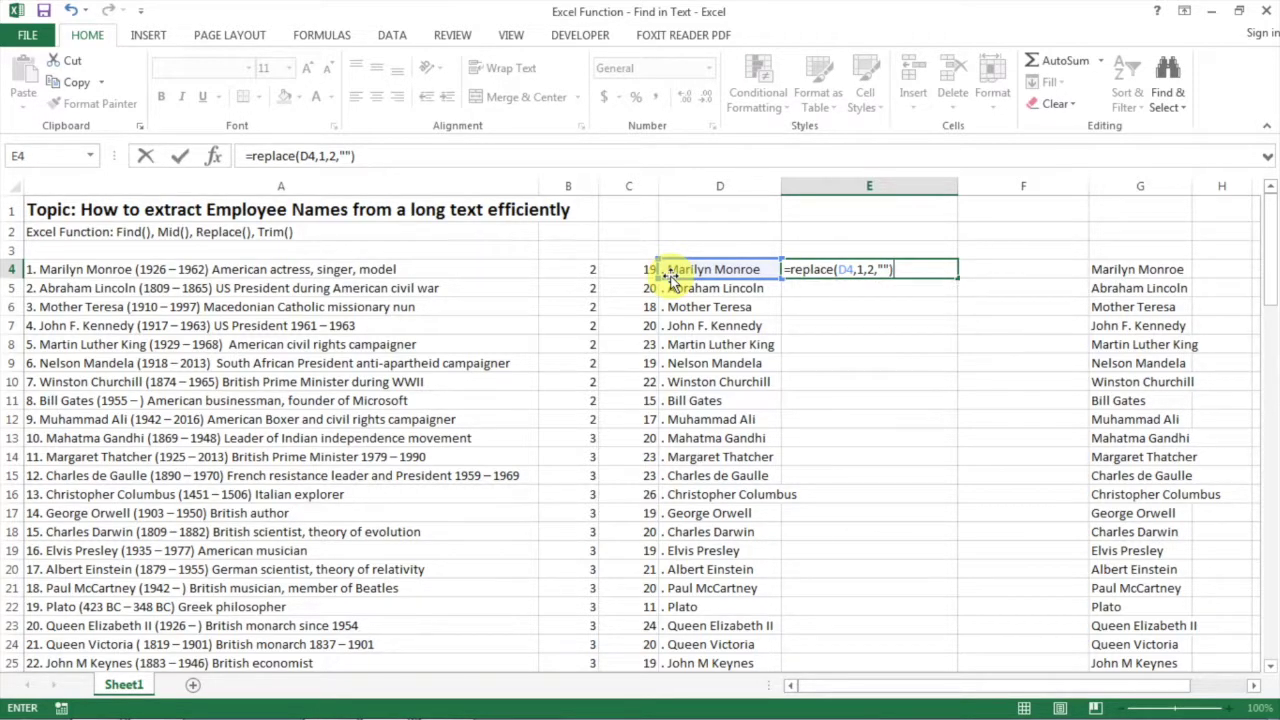
pyautogui.press('Return')
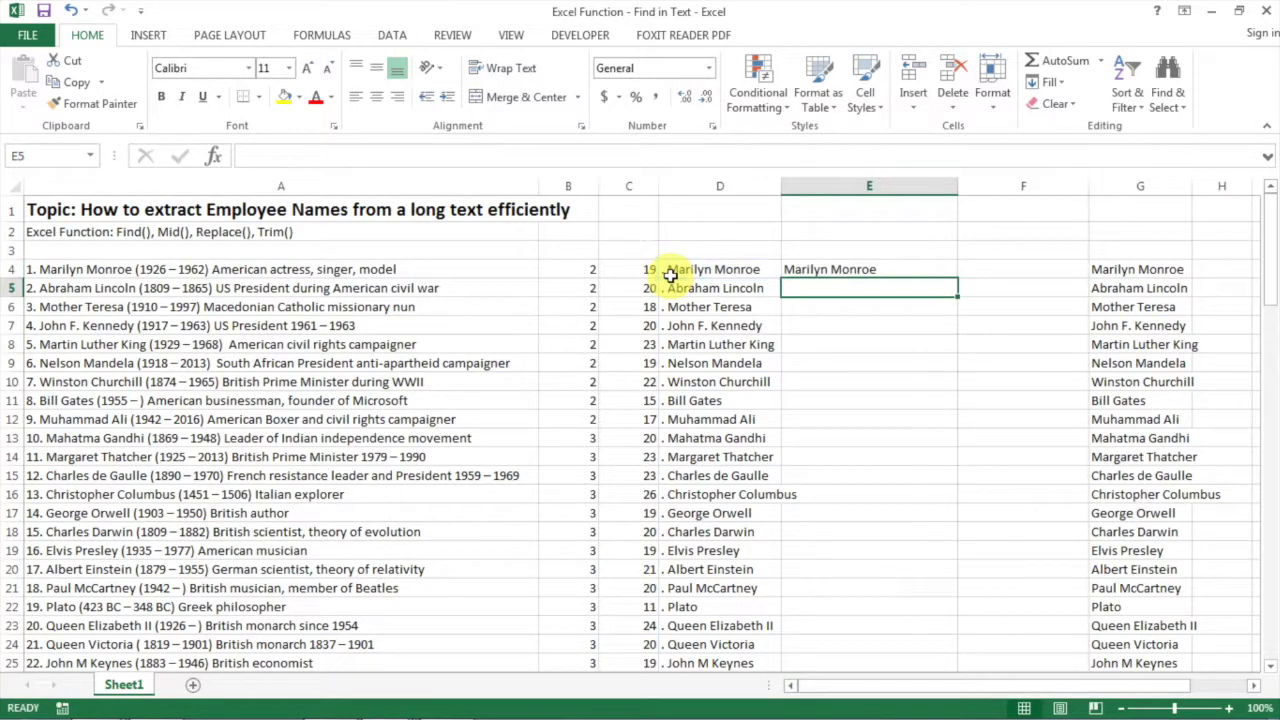
pyautogui.press('Up')
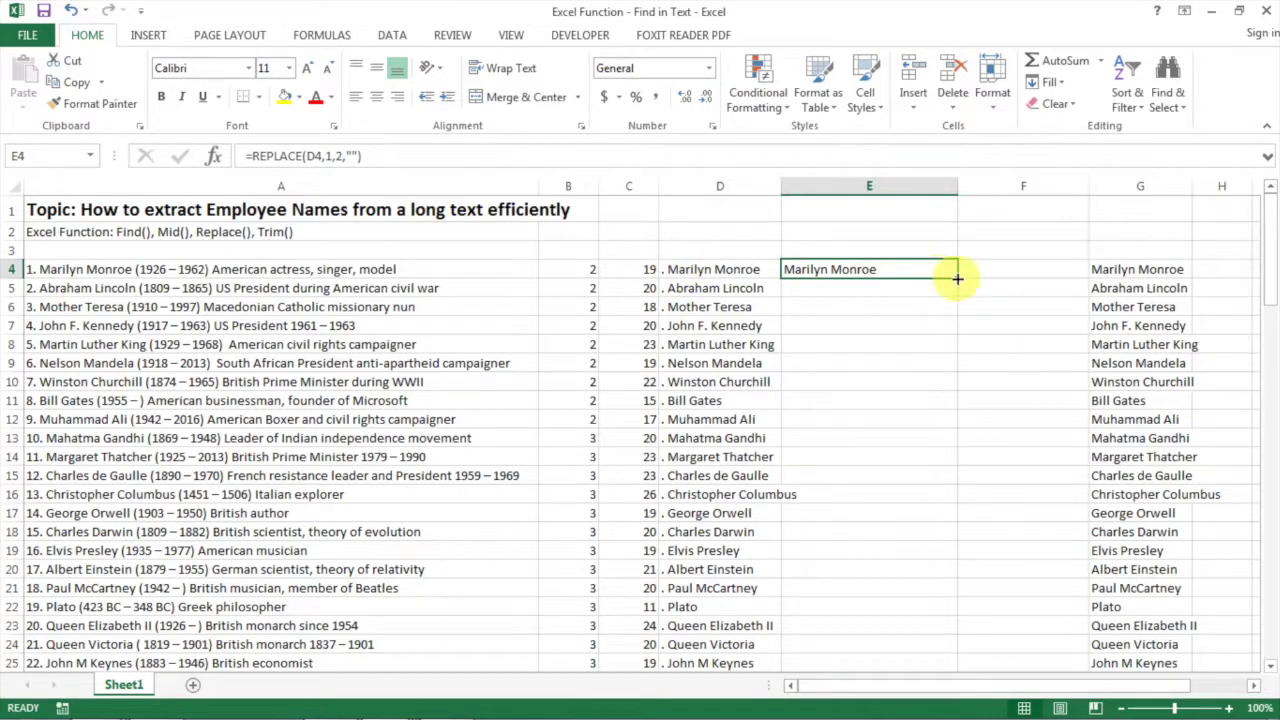
pyautogui.click(882, 268)
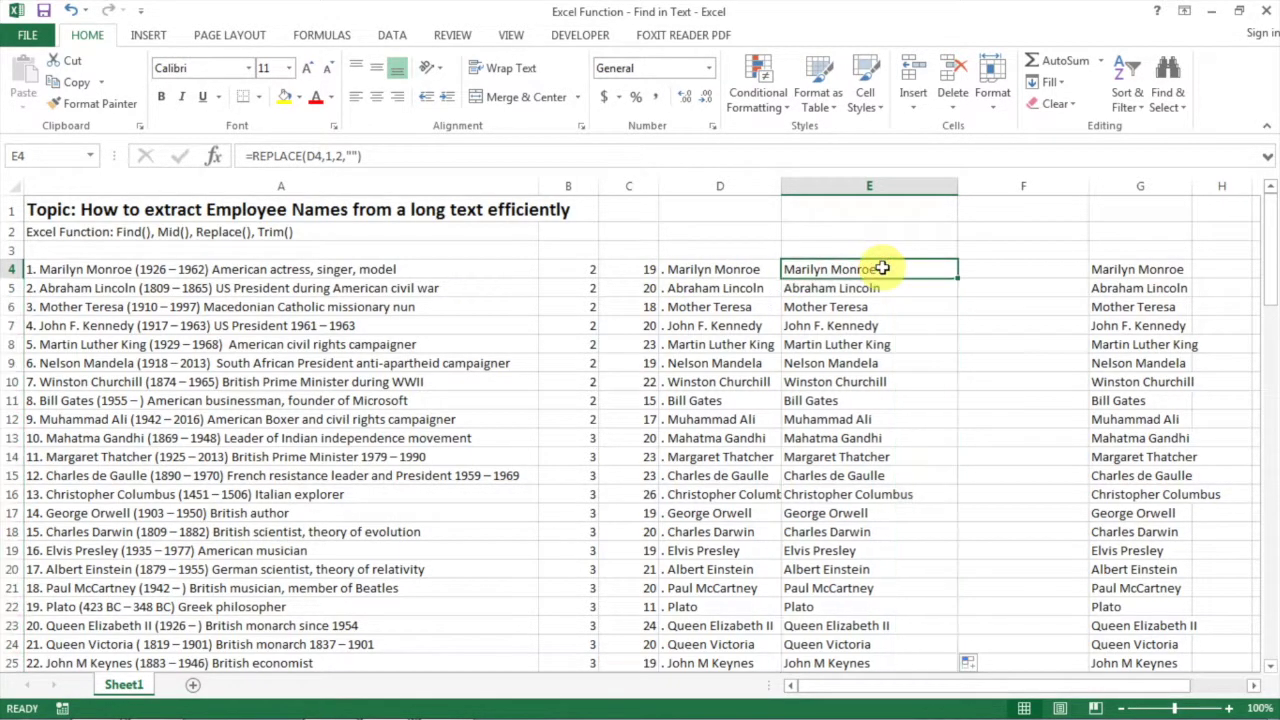
# Step: Enter =TRIM(E4) in F4 and fill it down column F through row 25
pyautogui.press('Right')
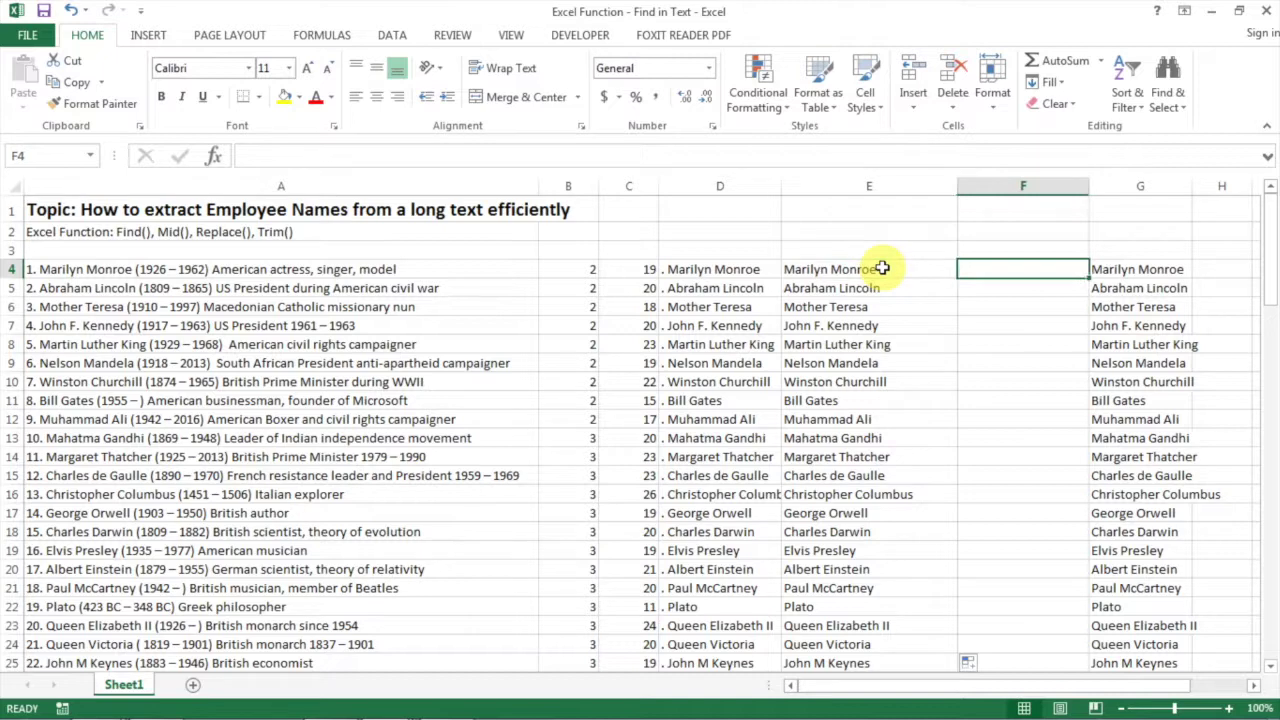
pyautogui.write('=trim(')
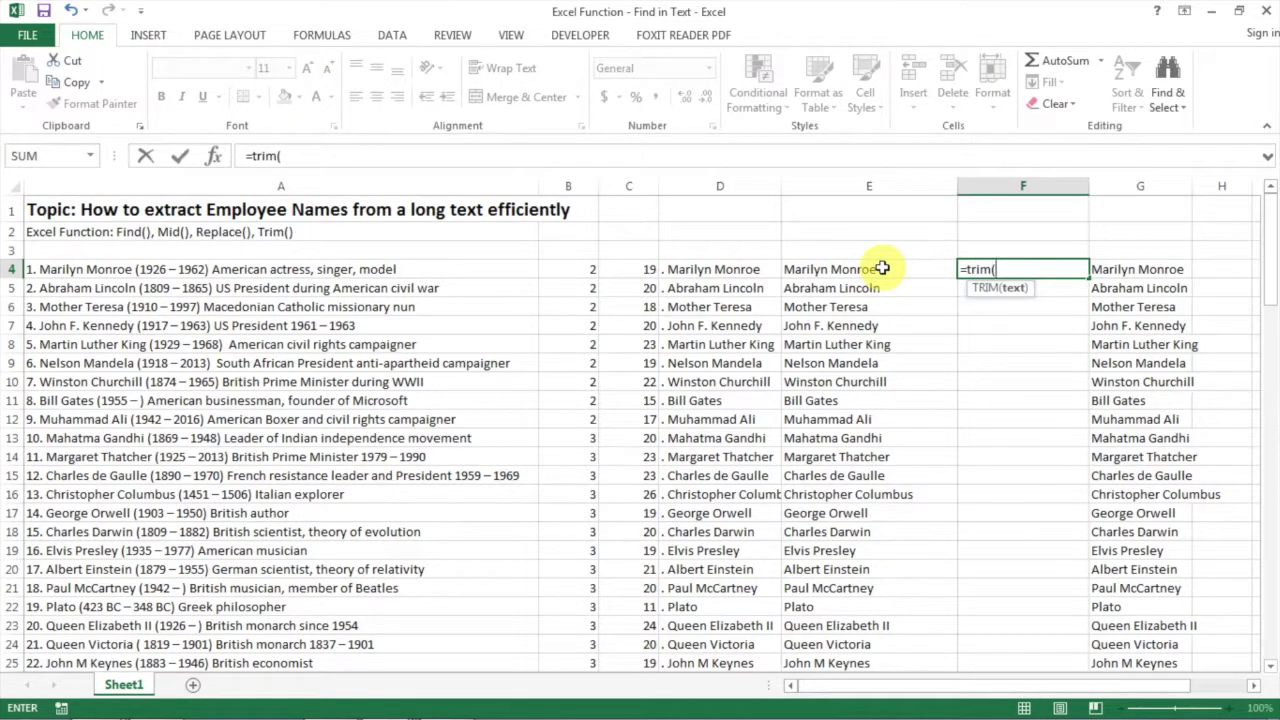
pyautogui.click(882, 268)
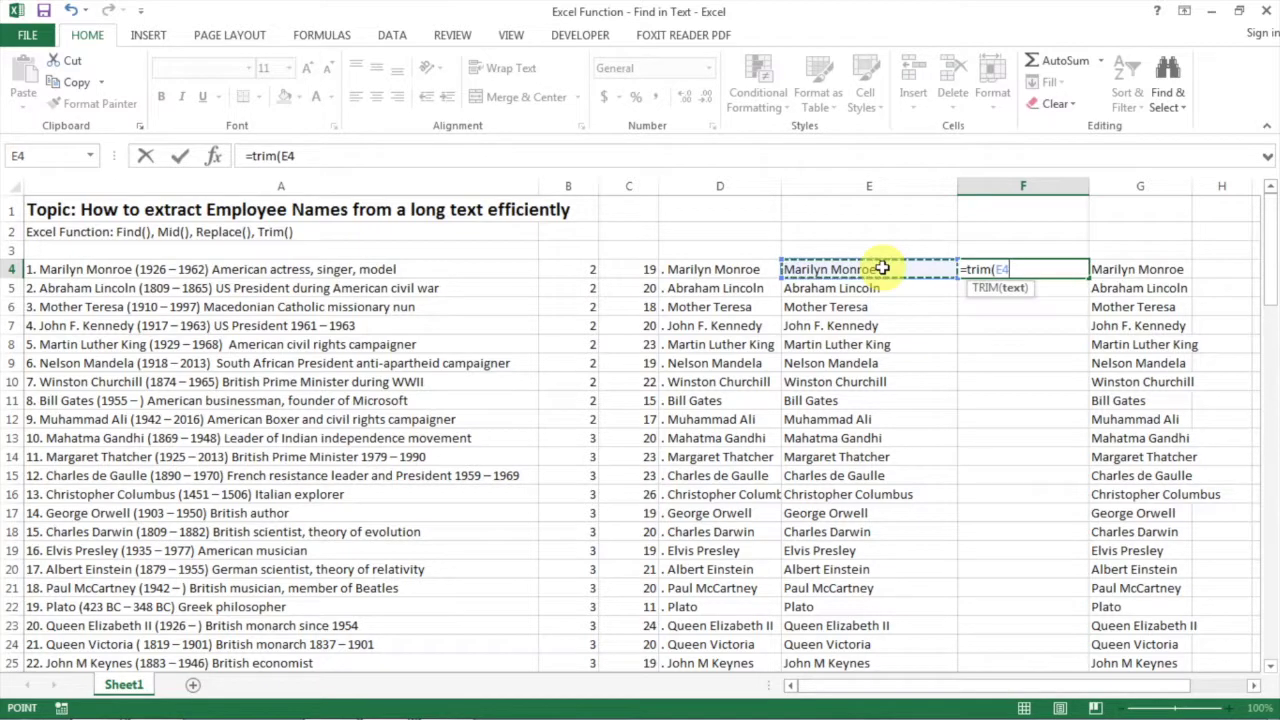
pyautogui.write(')')
pyautogui.press('Return')
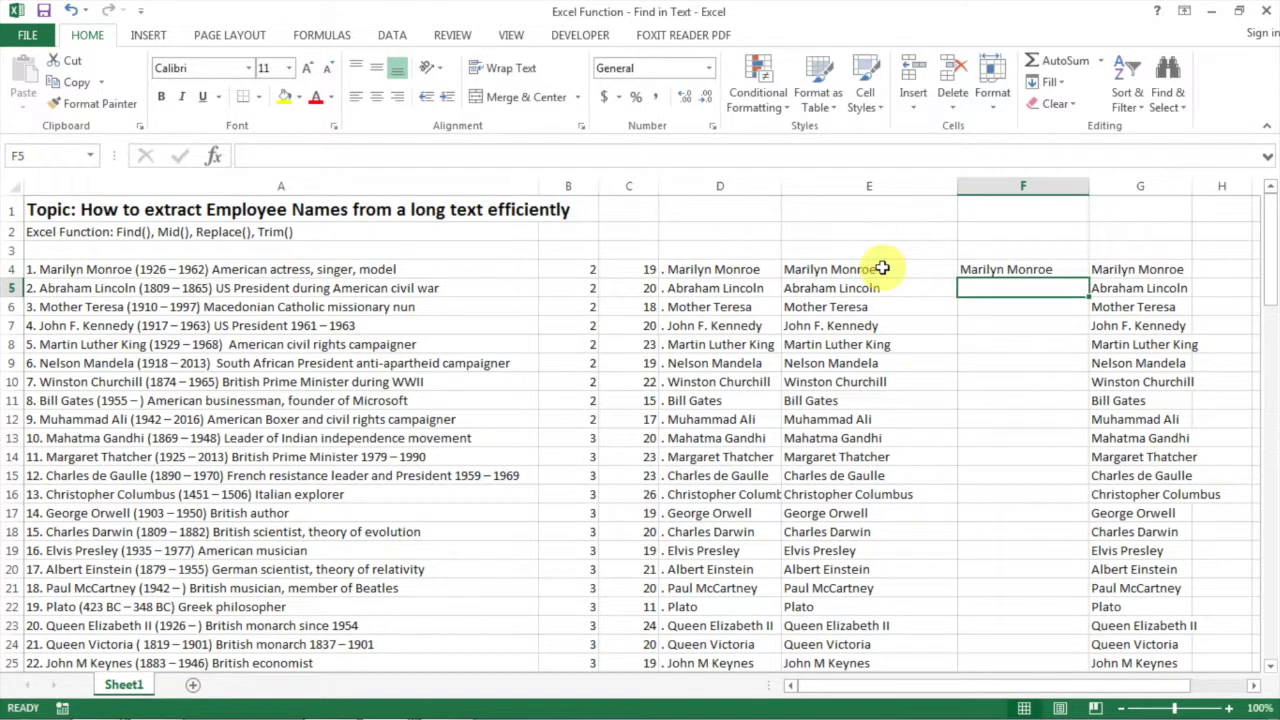
pyautogui.press('Up')
pyautogui.click(882, 268)
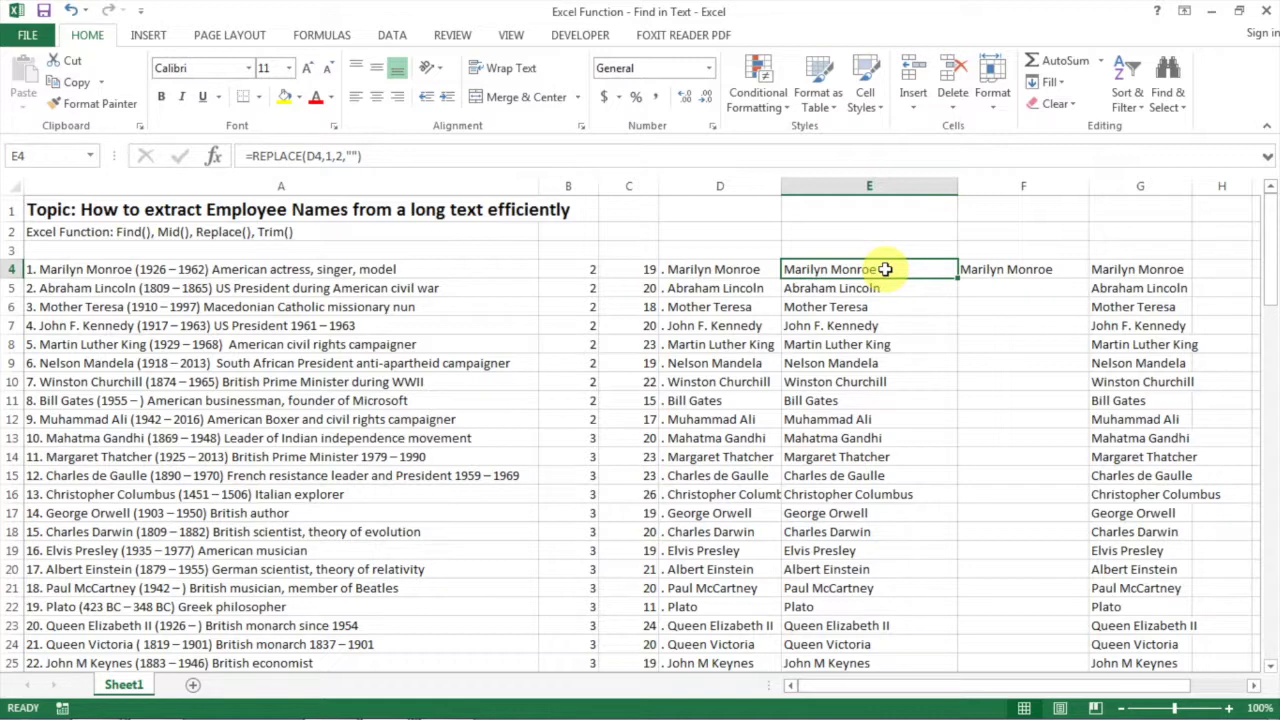
pyautogui.click(1020, 269)
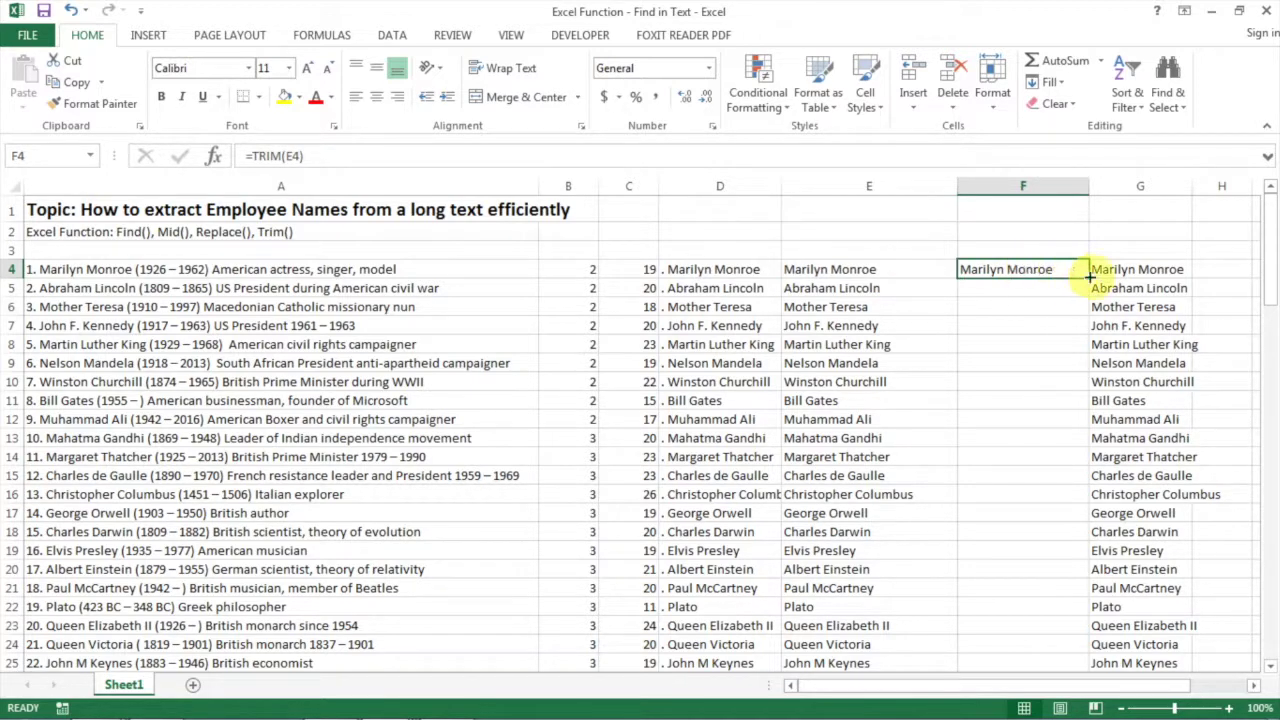
pyautogui.doubleClick(1089, 277)
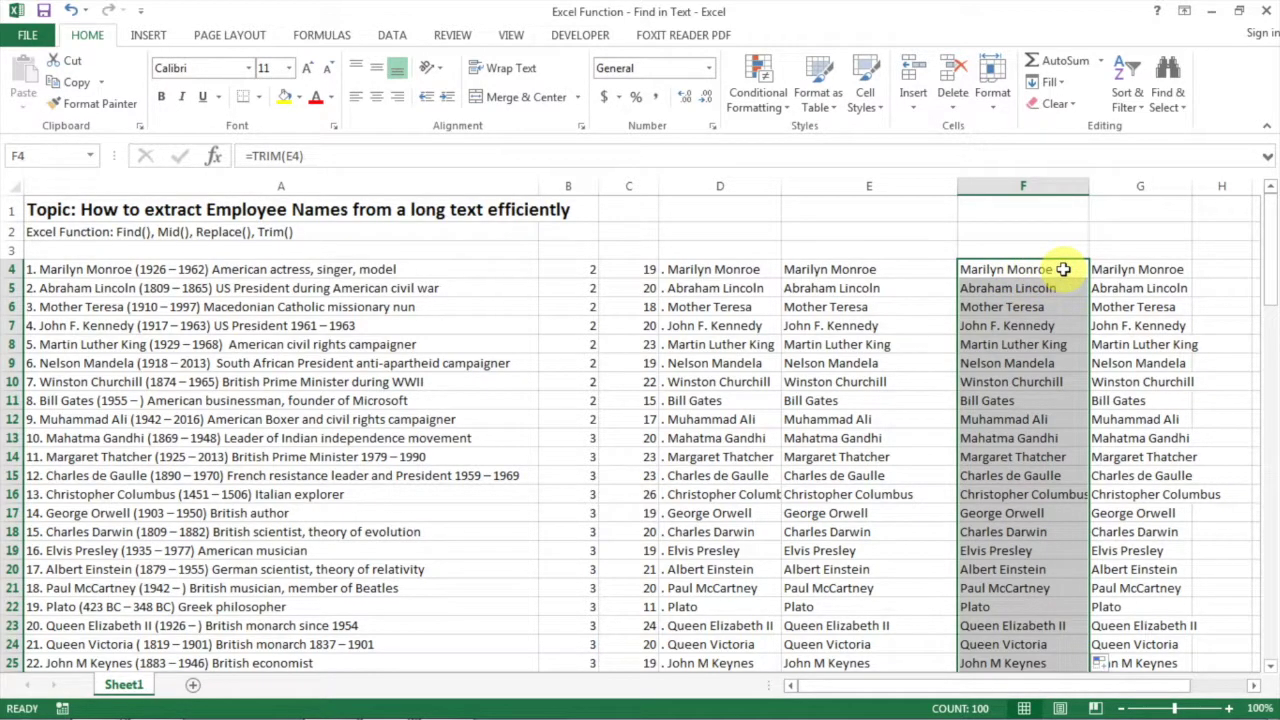
pyautogui.click(1034, 182)
# Step: Copy column F and paste it into column G as values only, so G4 holds plain text
pyautogui.hotkey('ctrl', 'c')
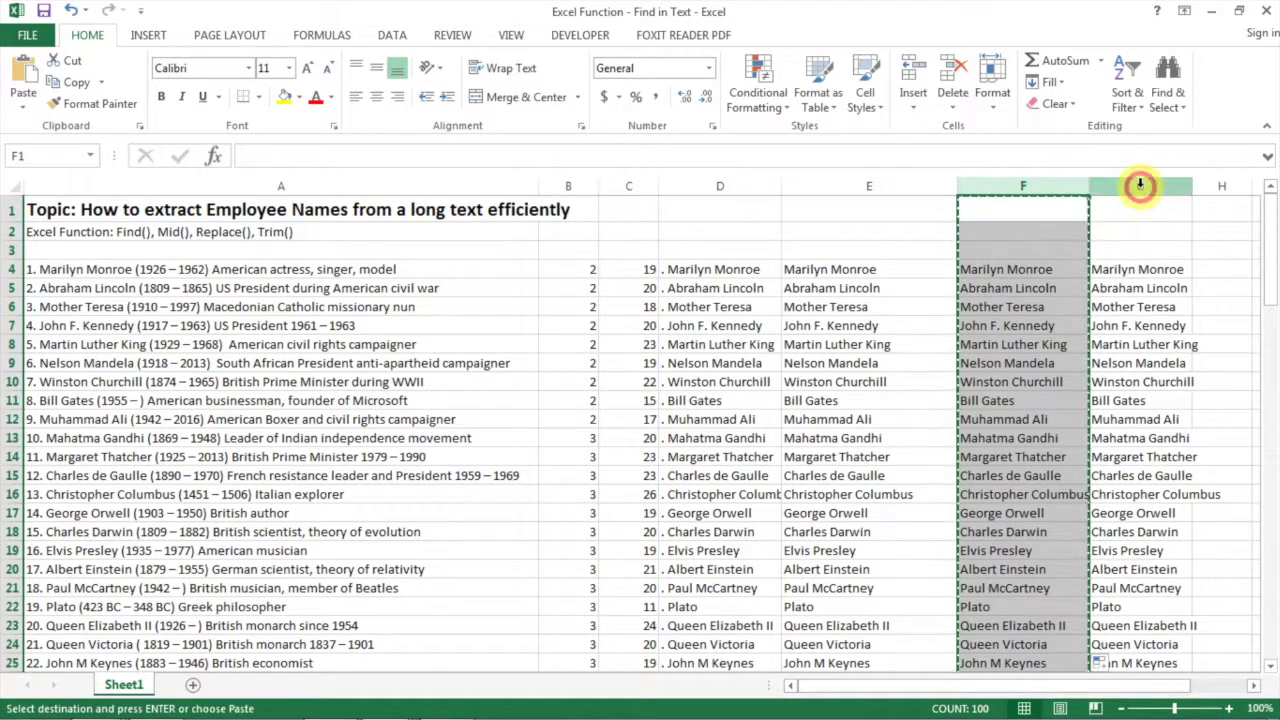
pyautogui.click(1138, 186)
pyautogui.click(23, 105)
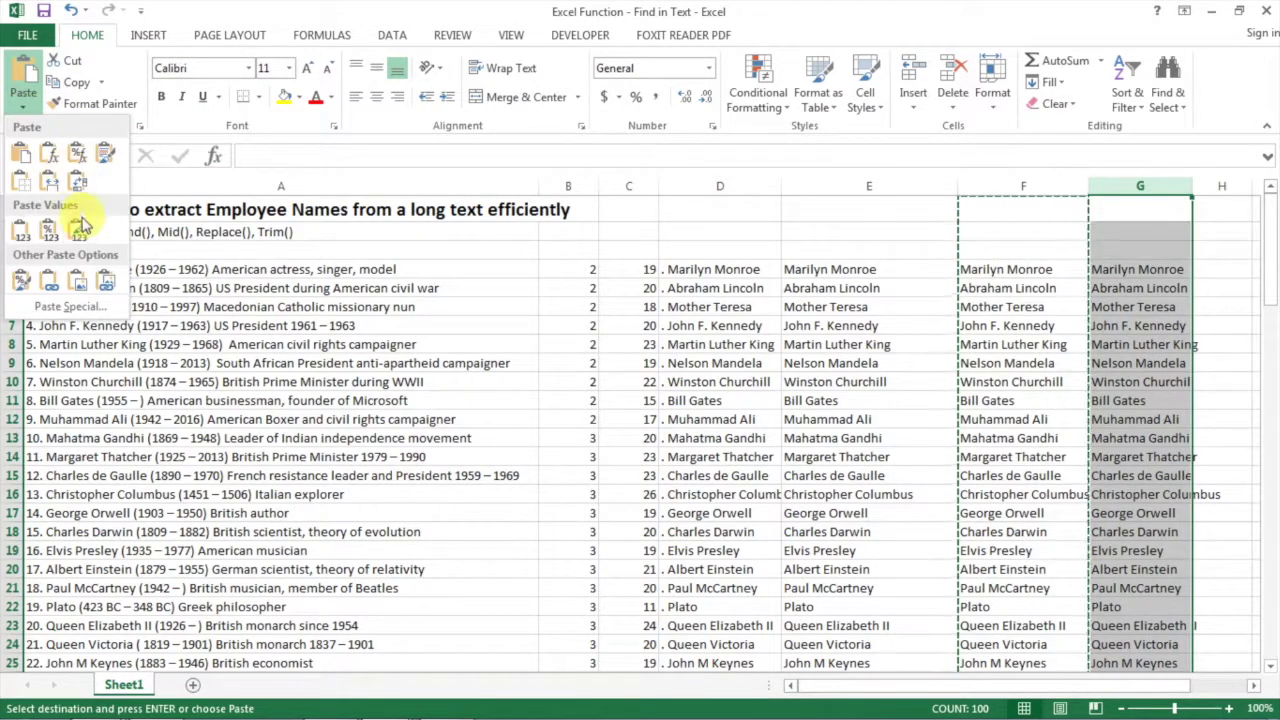
pyautogui.click(80, 228)
pyautogui.press('Escape')
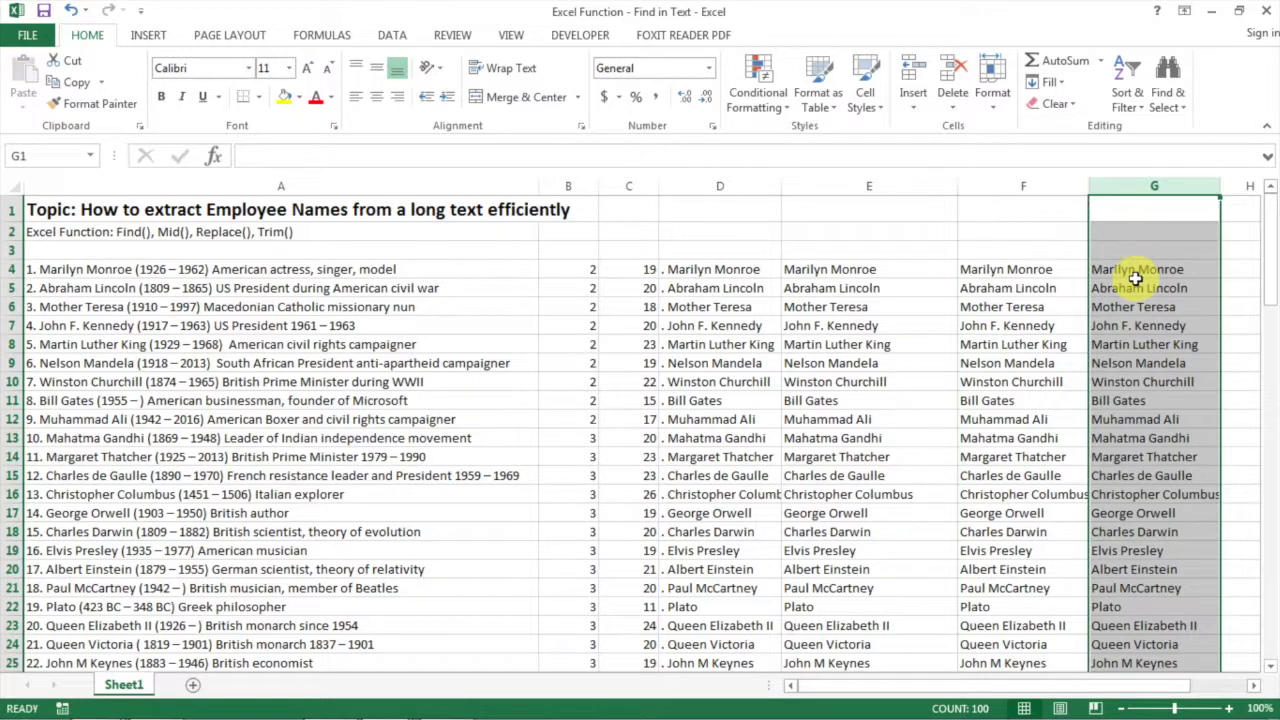
pyautogui.click(1134, 271)
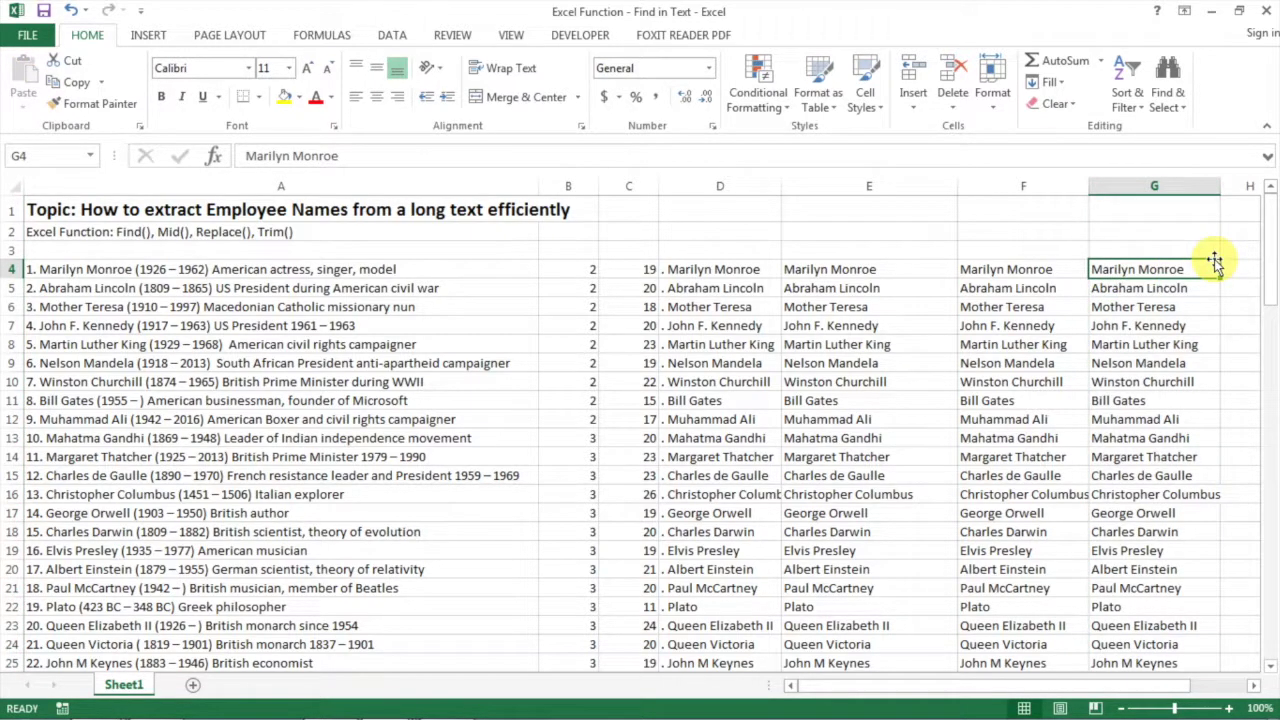